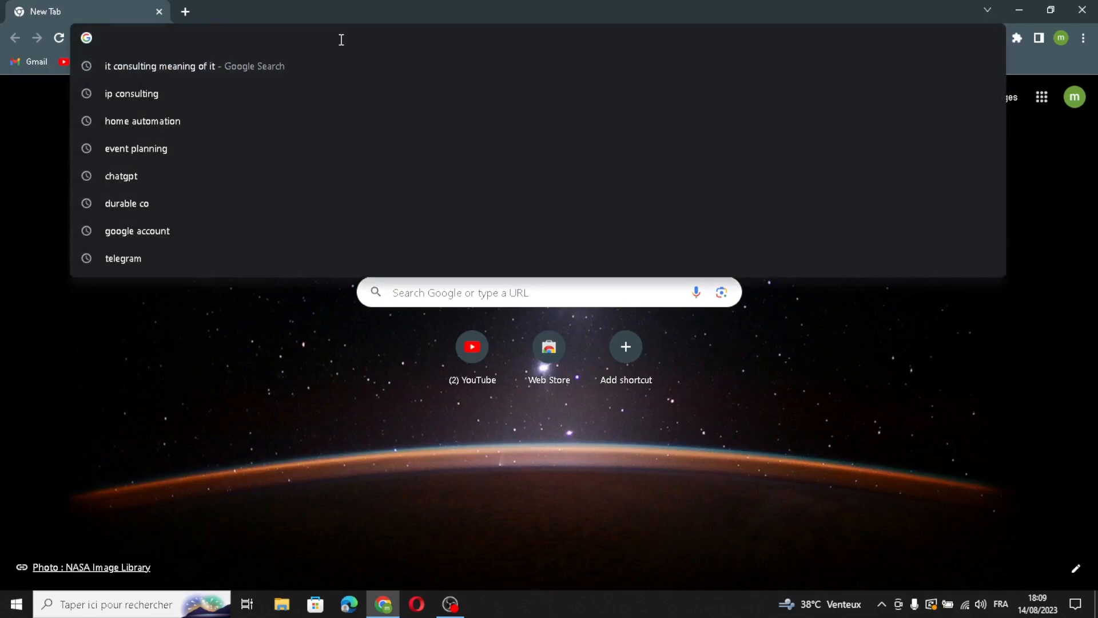
Open the durable.co website
{"action": "type", "text": "durable.co"}
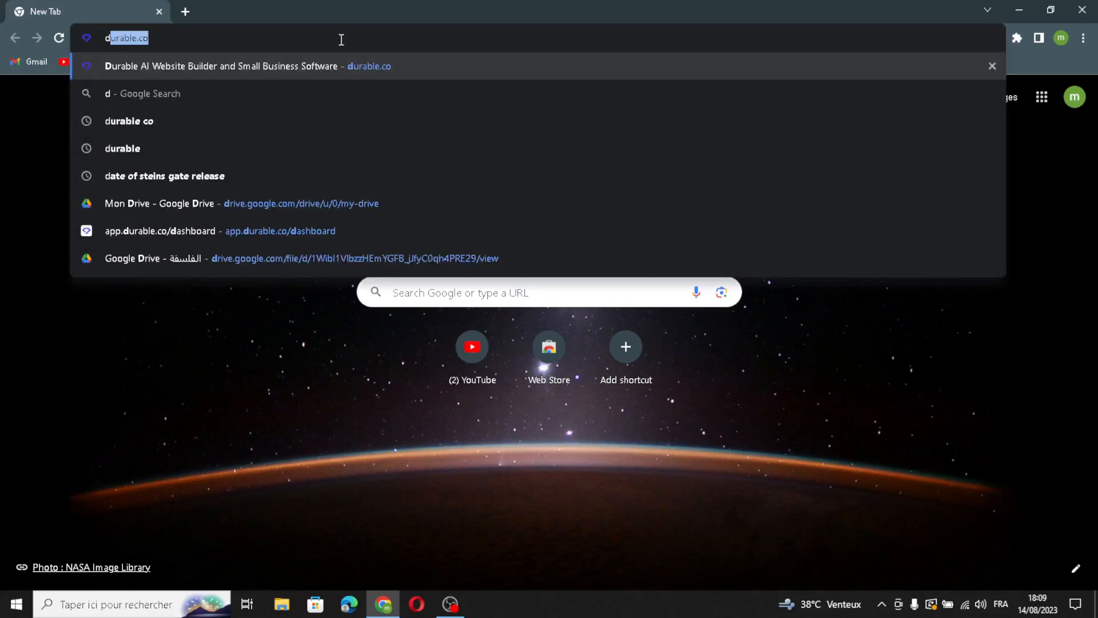
{"action": "key", "text": "Return"}
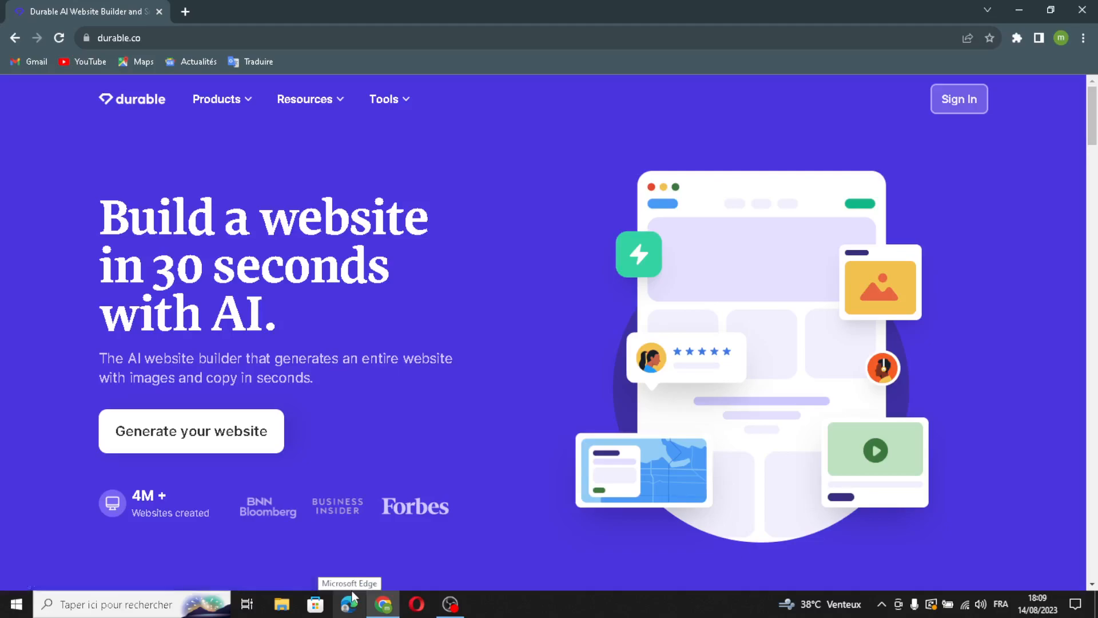
{"action": "mouse_move", "coordinate": [384, 603]}
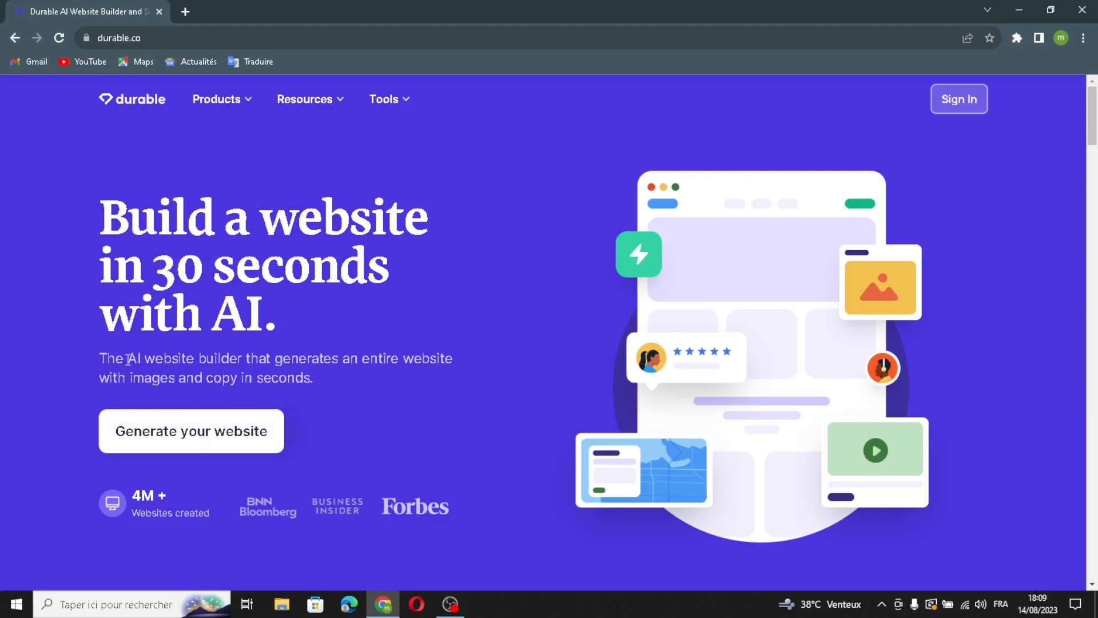
{"action": "left_click_drag", "start_coordinate": [128, 353], "coordinate": [303, 352]}
{"action": "left_click_drag", "start_coordinate": [436, 358], "coordinate": [310, 402]}
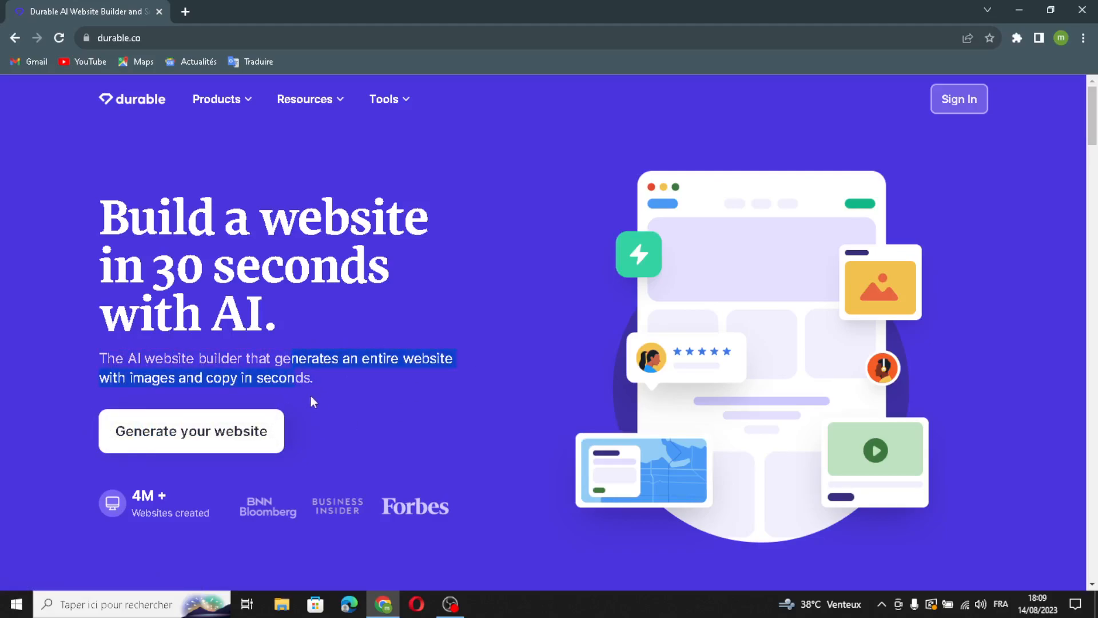
{"action": "left_click", "coordinate": [384, 390]}
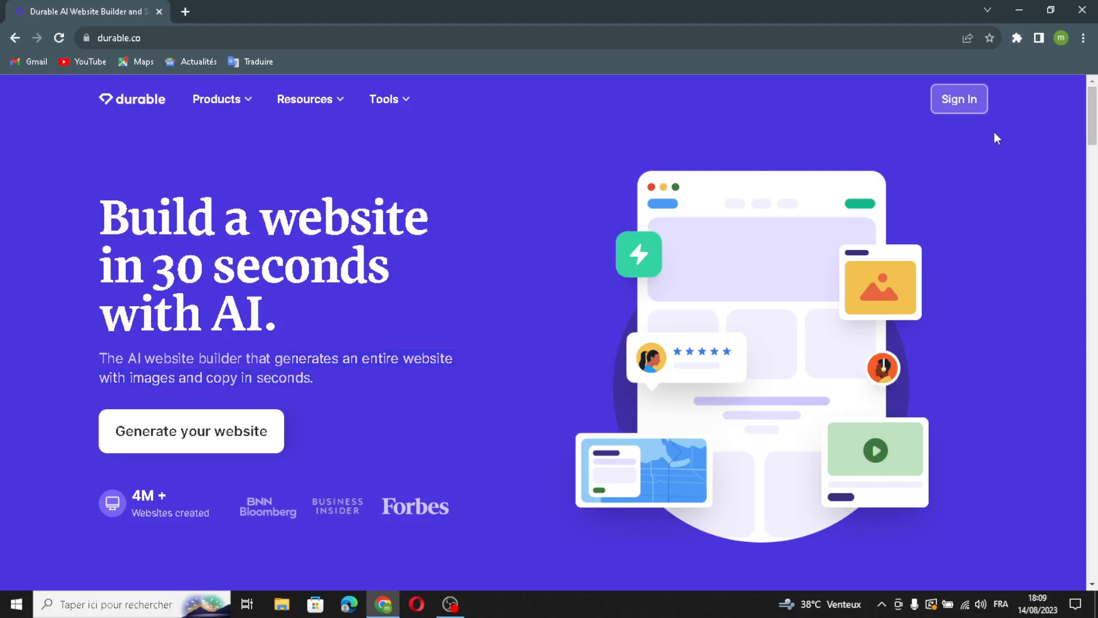
Sign in and start a new business named "home automation business"
{"action": "left_click", "coordinate": [960, 99]}
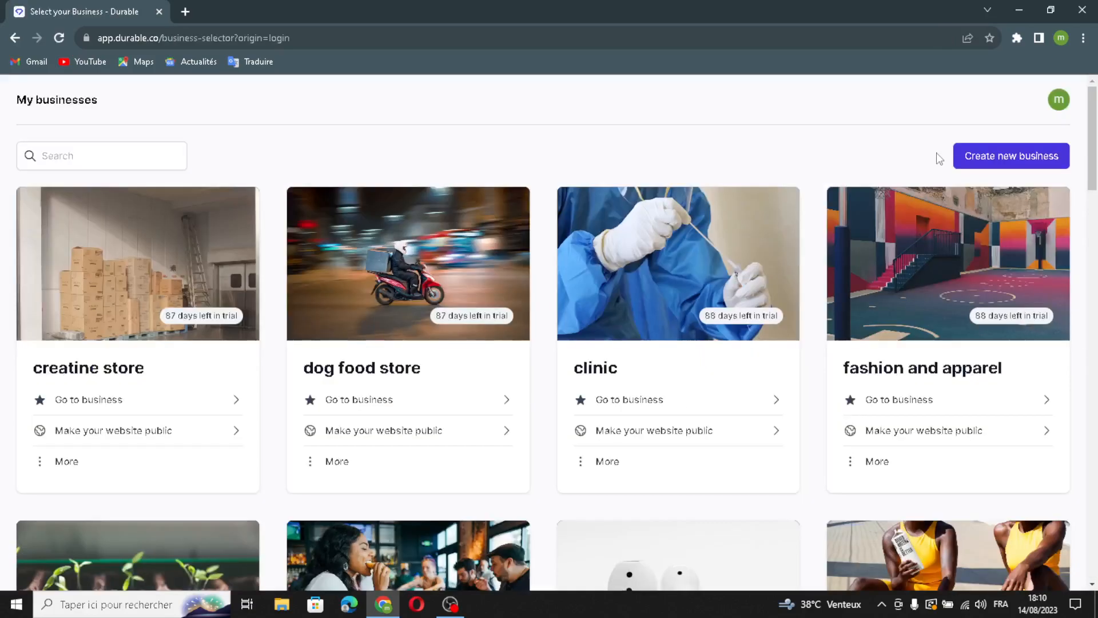
{"action": "left_click", "coordinate": [1016, 166]}
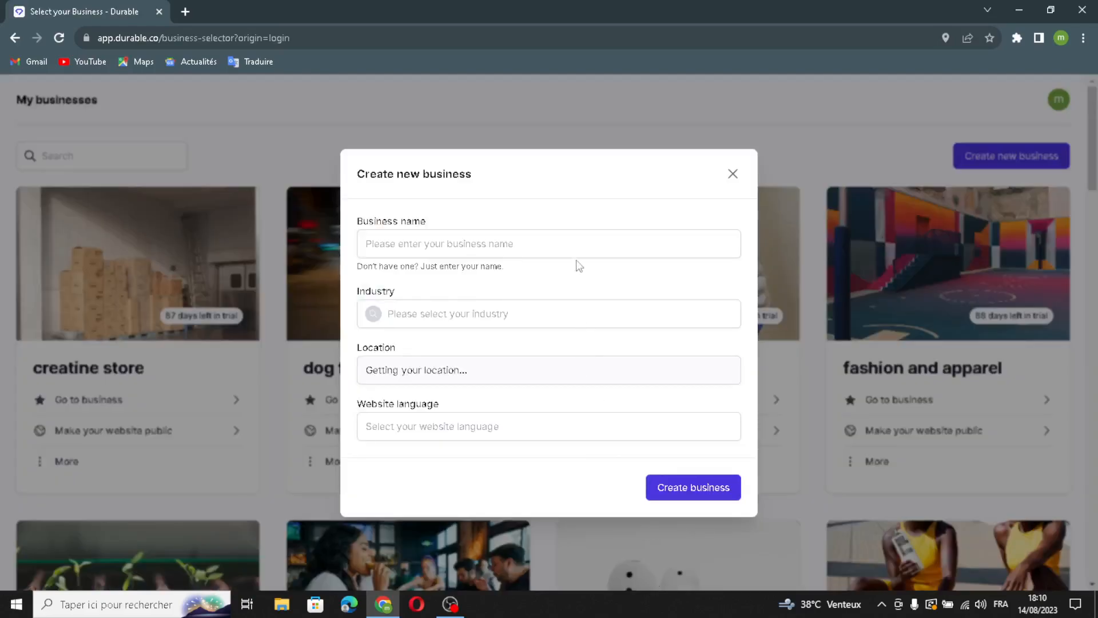
{"action": "left_click", "coordinate": [580, 239]}
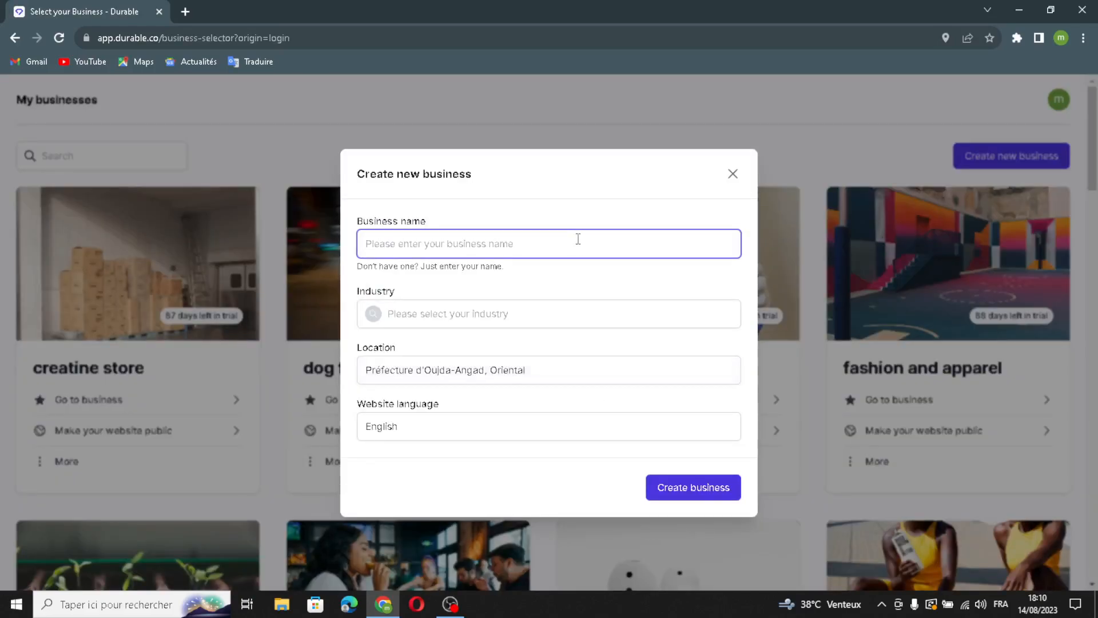
{"action": "type", "text": "home"}
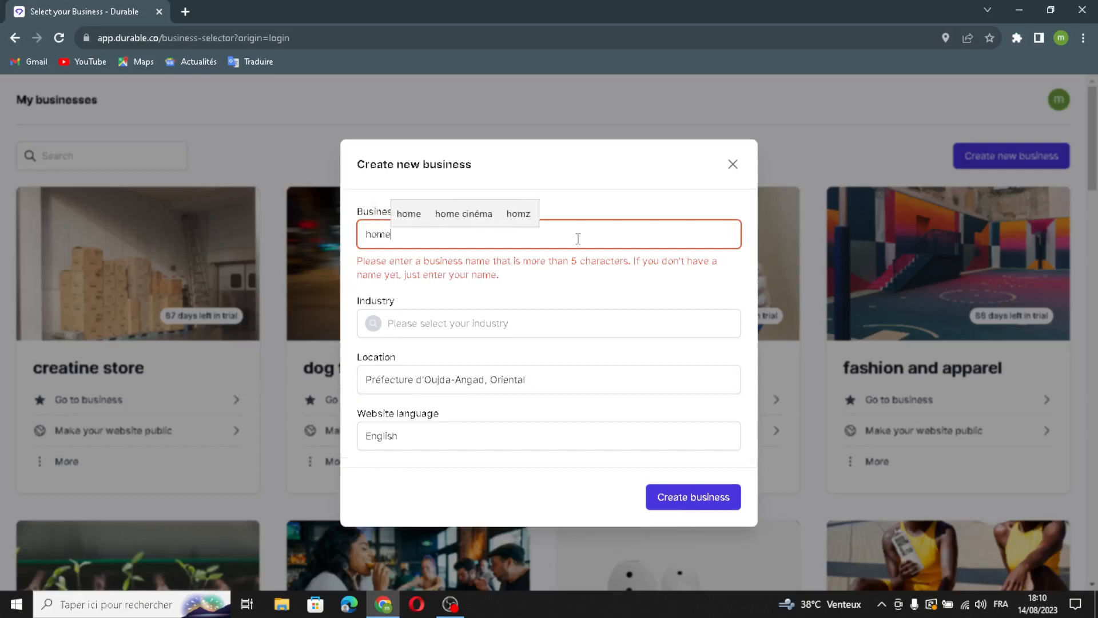
{"action": "type", "text": " automation business"}
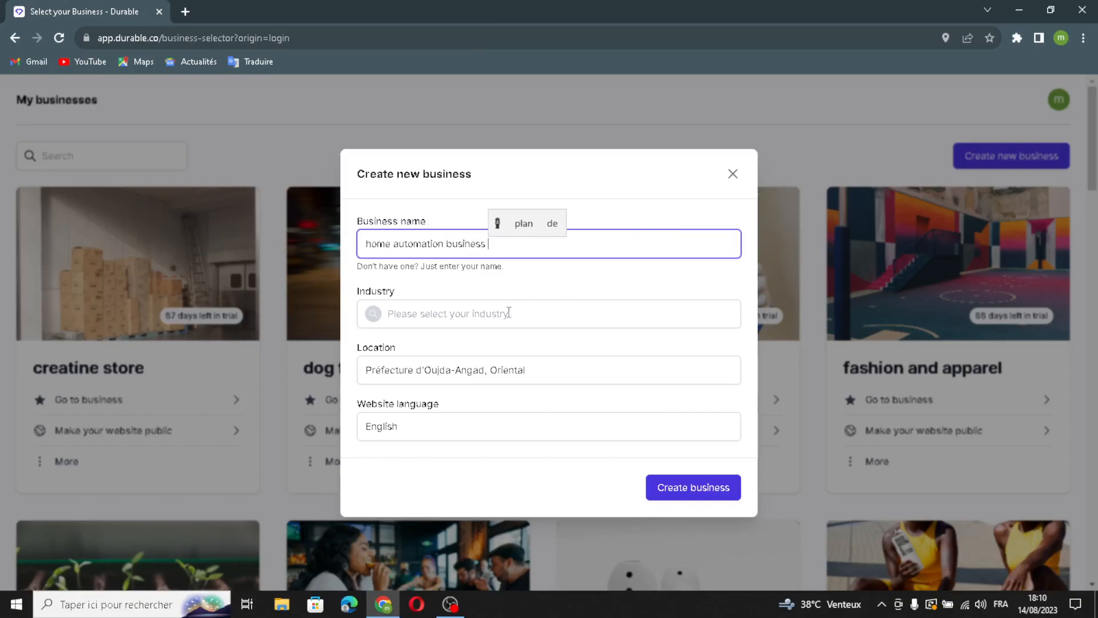
Set the new business's industry to home automation
{"action": "left_click", "coordinate": [511, 311]}
{"action": "type", "text": "home"}
{"action": "type", "text": " auto"}
{"action": "type", "text": "mar"}
{"action": "key", "text": "BackSpace"}
{"action": "type", "text": "tion"}
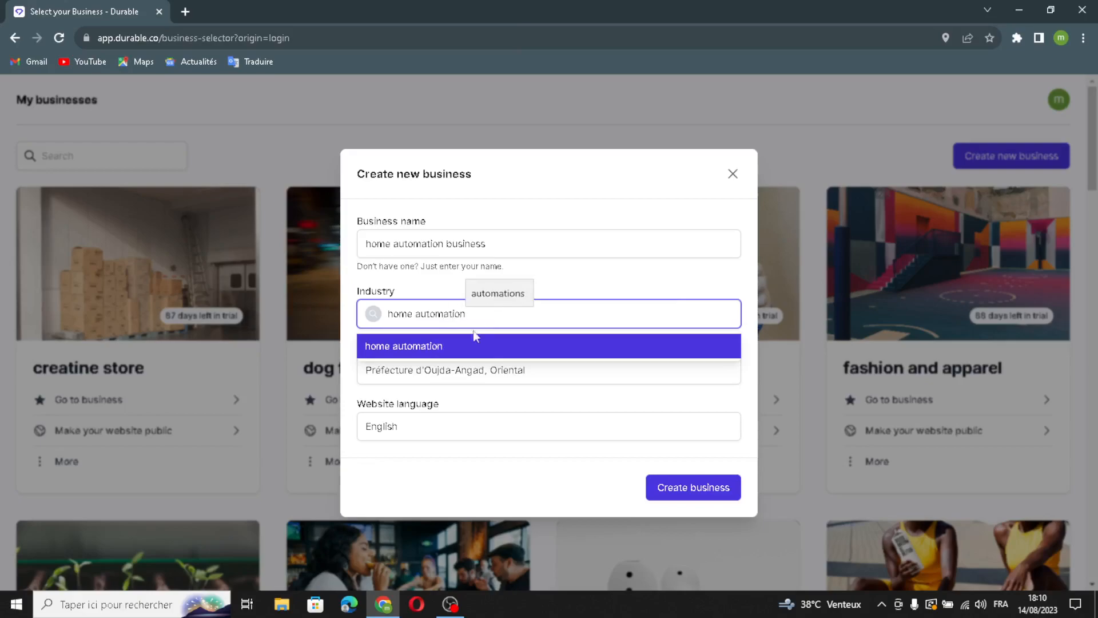
Keep the detected location and English as the website language, and create the business
{"action": "left_click", "coordinate": [576, 373]}
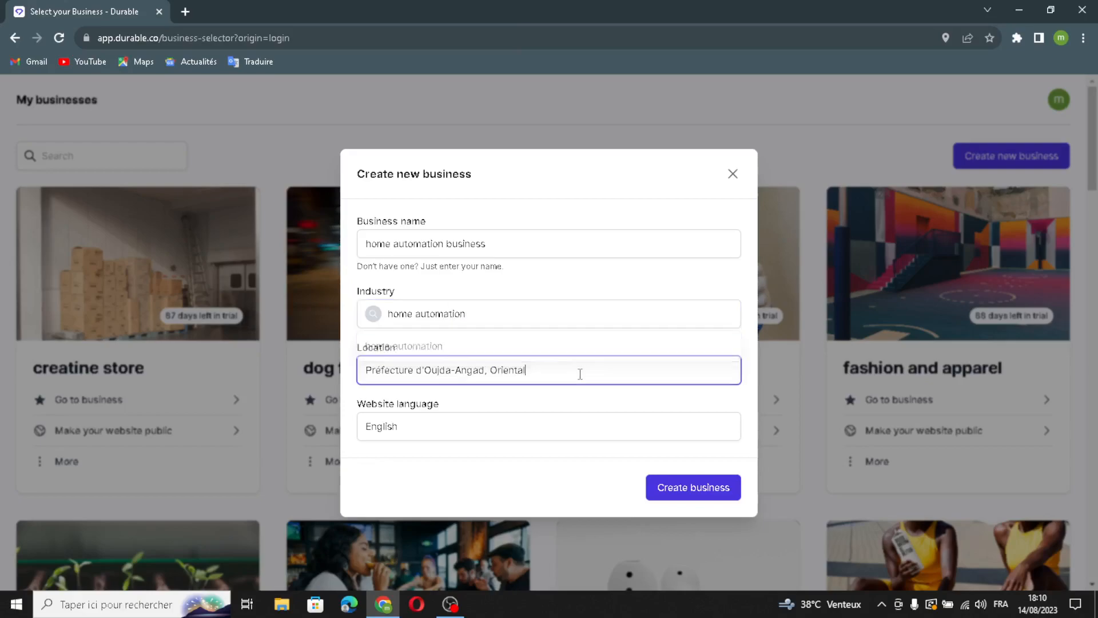
{"action": "left_click", "coordinate": [486, 432]}
{"action": "key", "text": "Escape"}
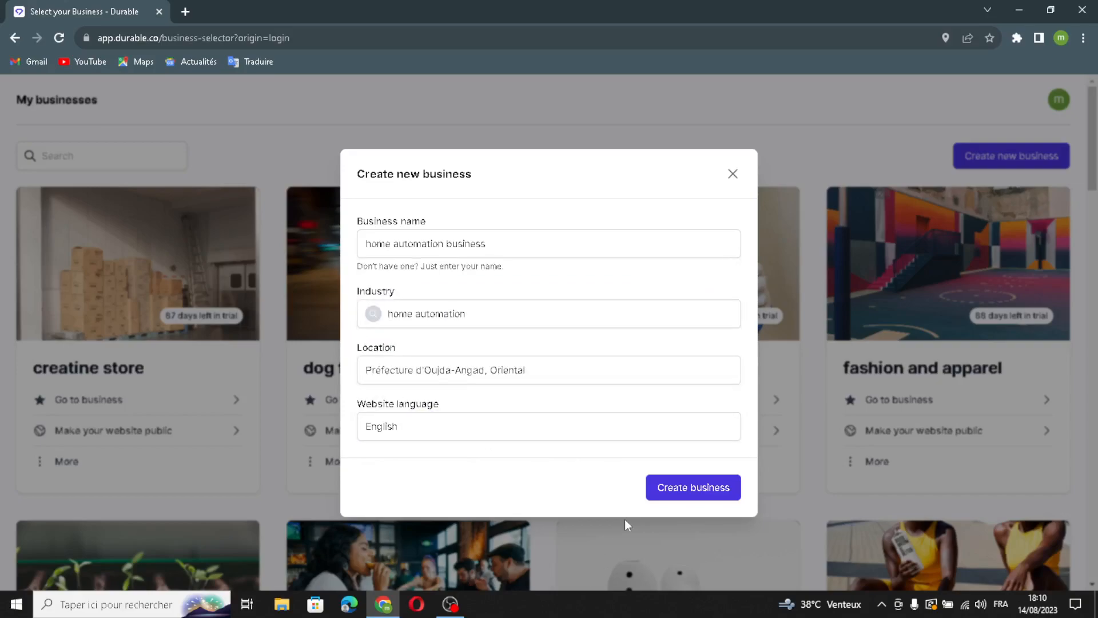
{"action": "left_click", "coordinate": [659, 497]}
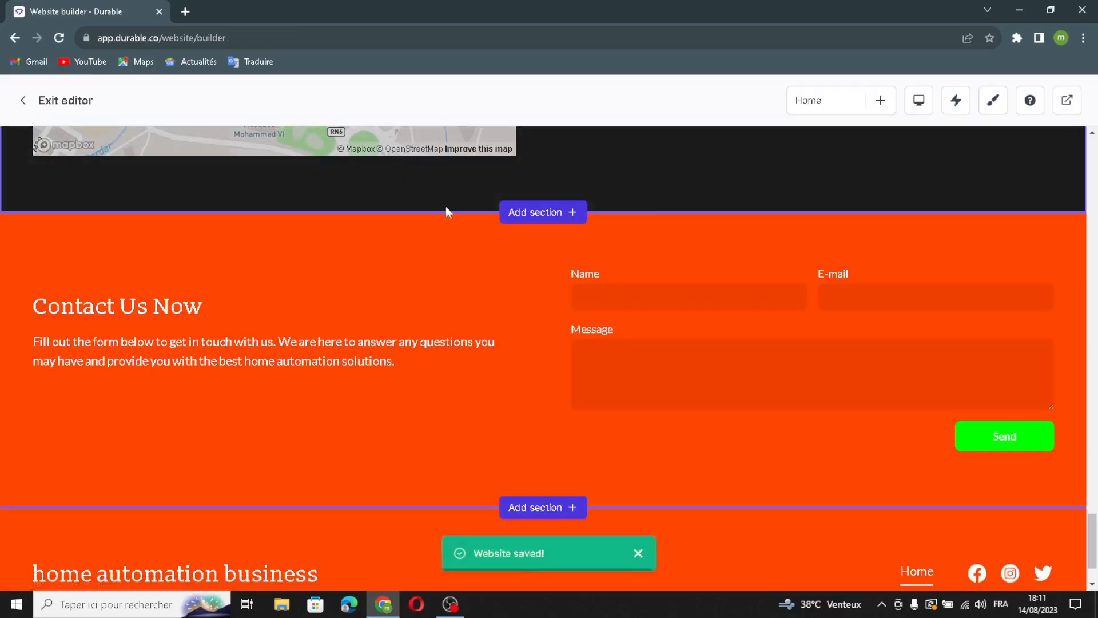
Open the website header for editing and turn on replacing the company name with a logo
{"action": "scroll", "coordinate": [600, 246], "scroll_direction": "up", "scroll_amount": 20}
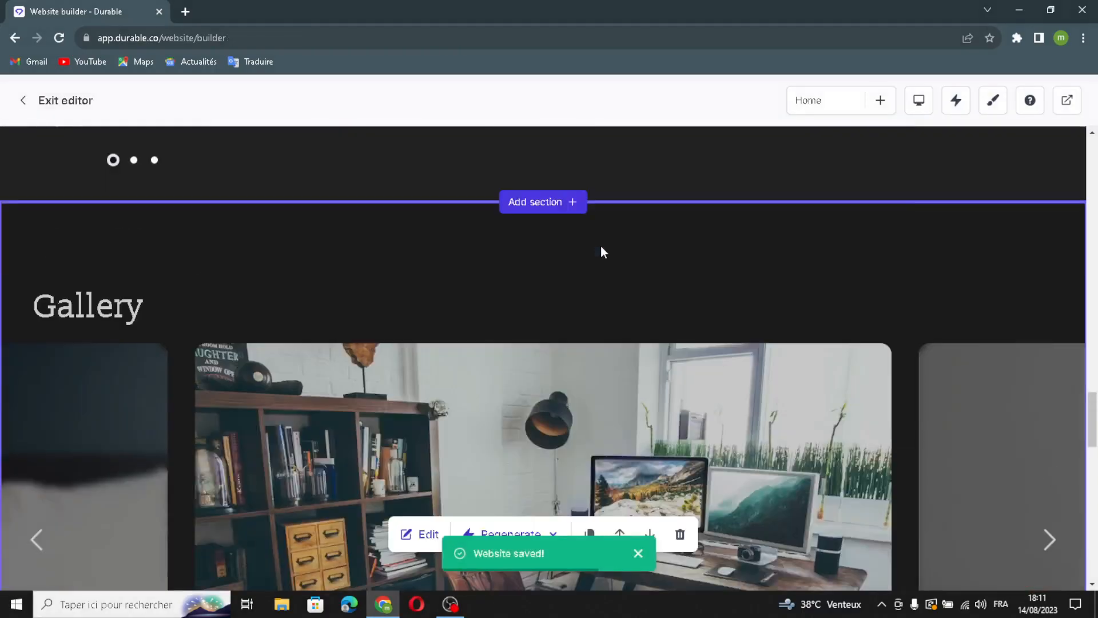
{"action": "scroll", "coordinate": [599, 246], "scroll_direction": "up", "scroll_amount": 10}
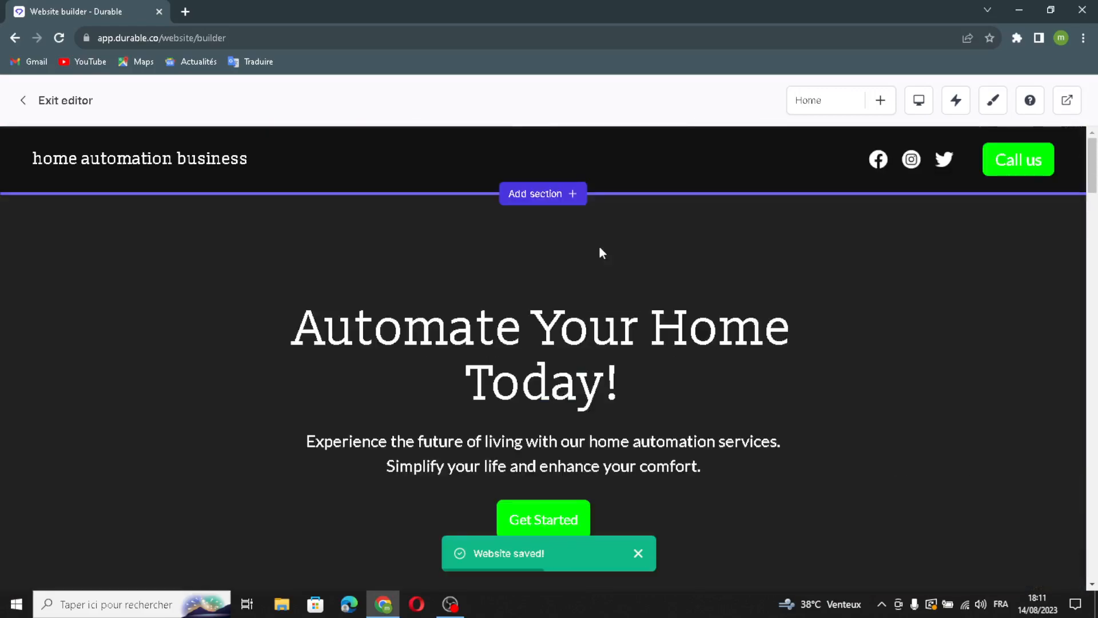
{"action": "left_click", "coordinate": [546, 150]}
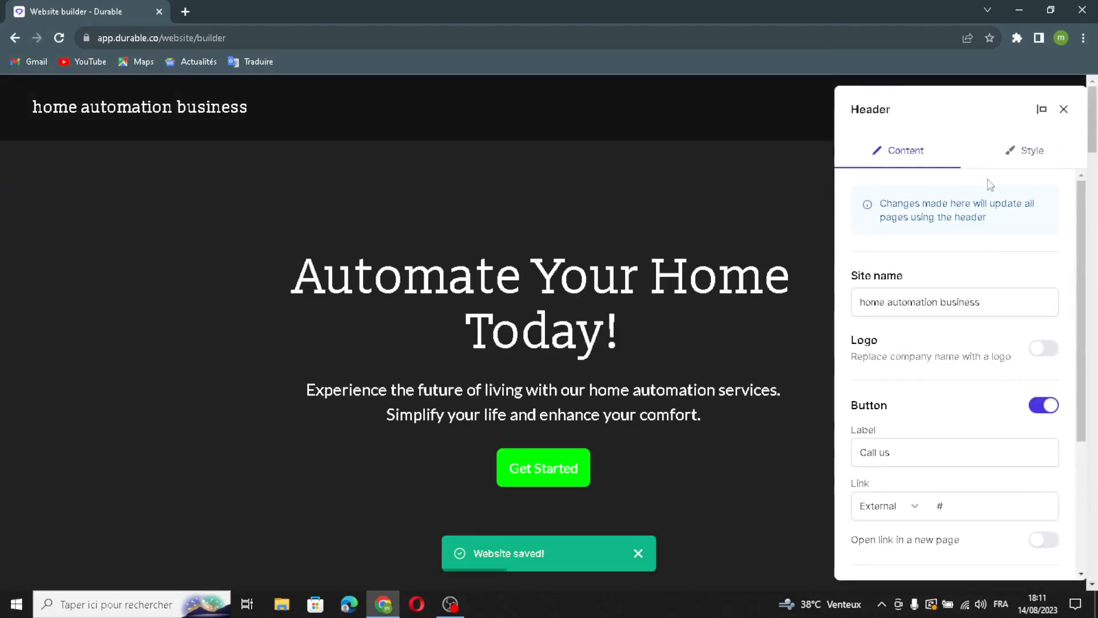
{"action": "left_click", "coordinate": [1037, 293]}
{"action": "left_click_drag", "start_coordinate": [1007, 282], "coordinate": [1016, 314]}
{"action": "left_click", "coordinate": [1043, 349]}
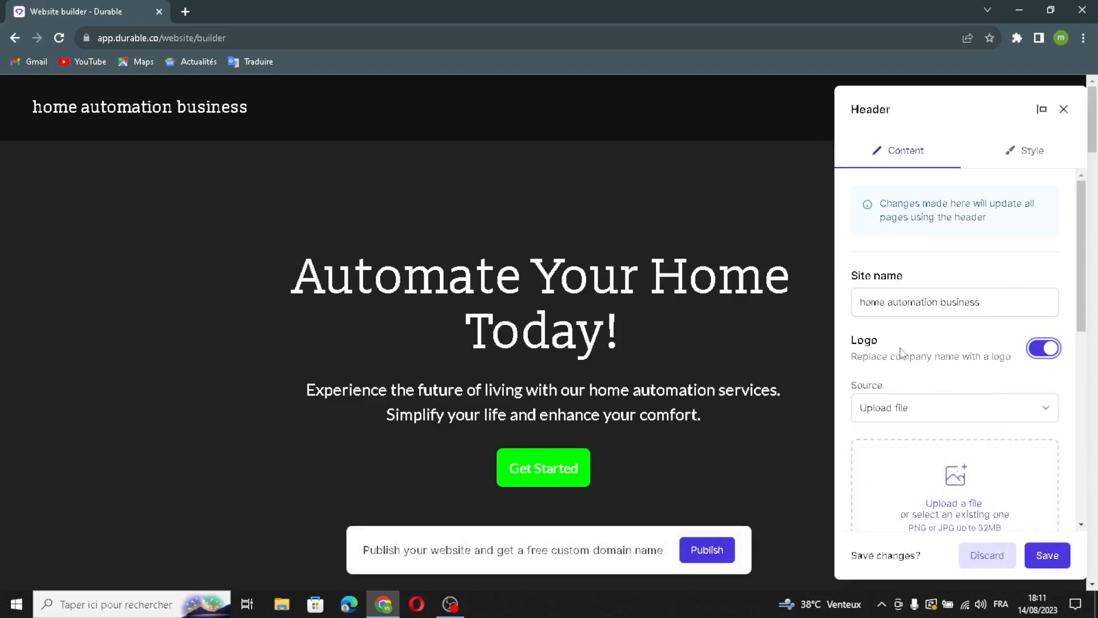
Examine the header's logo upload, button label, button link and social channel options
{"action": "scroll", "coordinate": [863, 417], "scroll_direction": "down", "scroll_amount": 5}
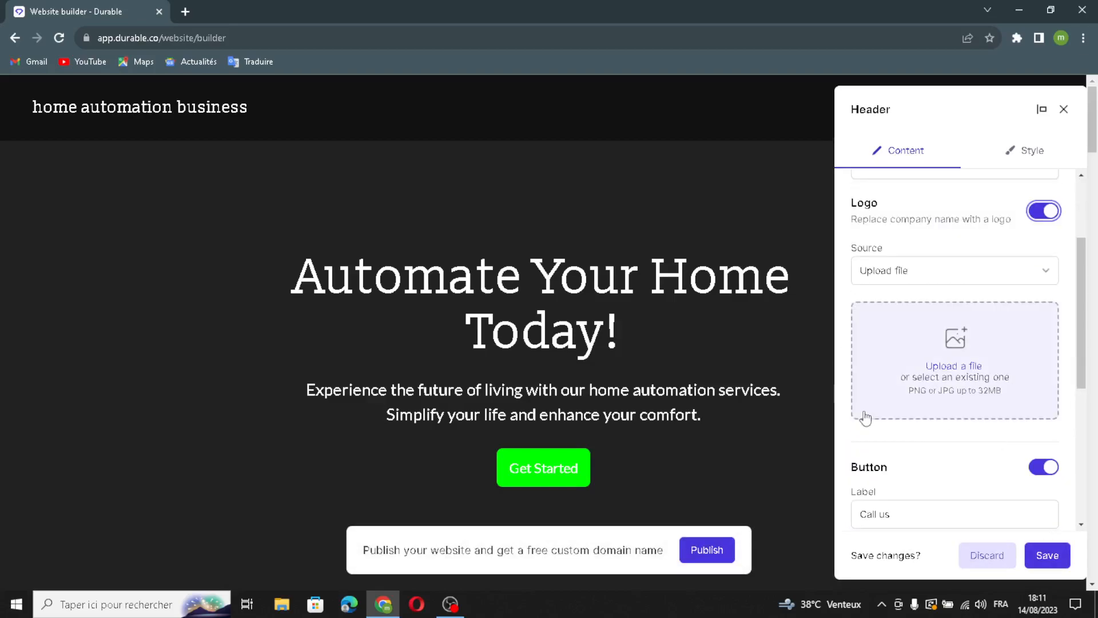
{"action": "triple_click", "coordinate": [936, 383]}
{"action": "scroll", "coordinate": [939, 395], "scroll_direction": "down", "scroll_amount": 3}
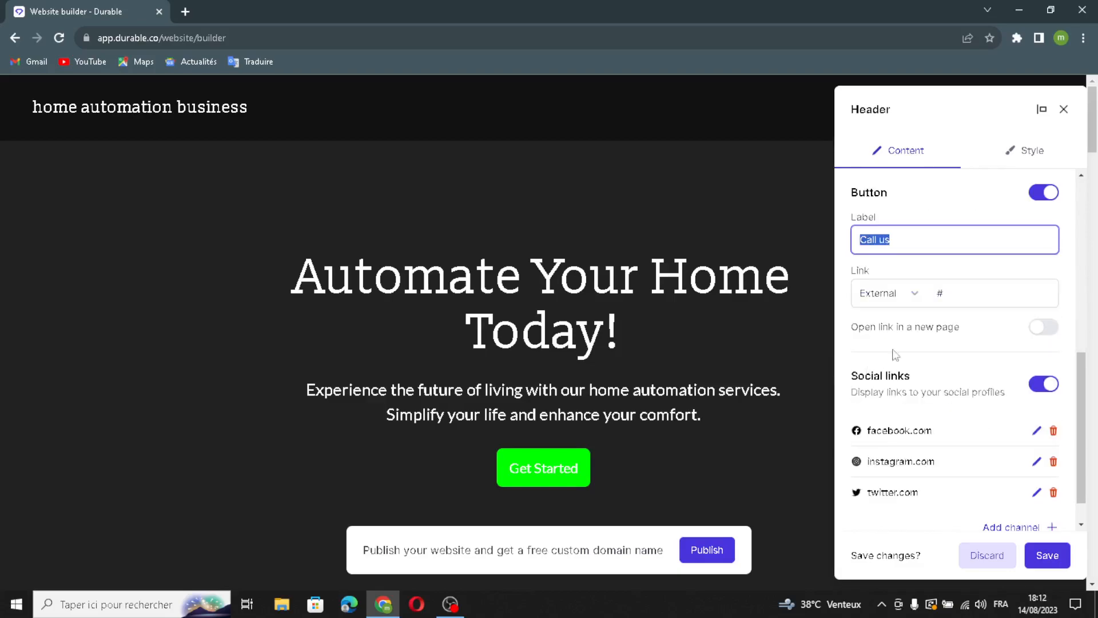
{"action": "left_click", "coordinate": [968, 298]}
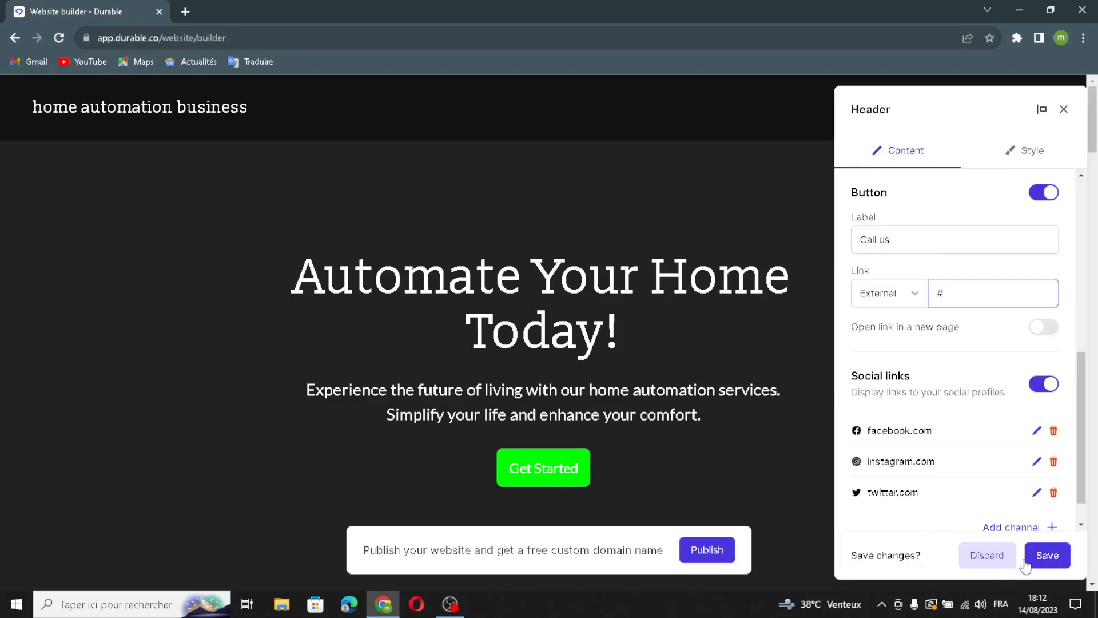
{"action": "left_click", "coordinate": [1011, 527]}
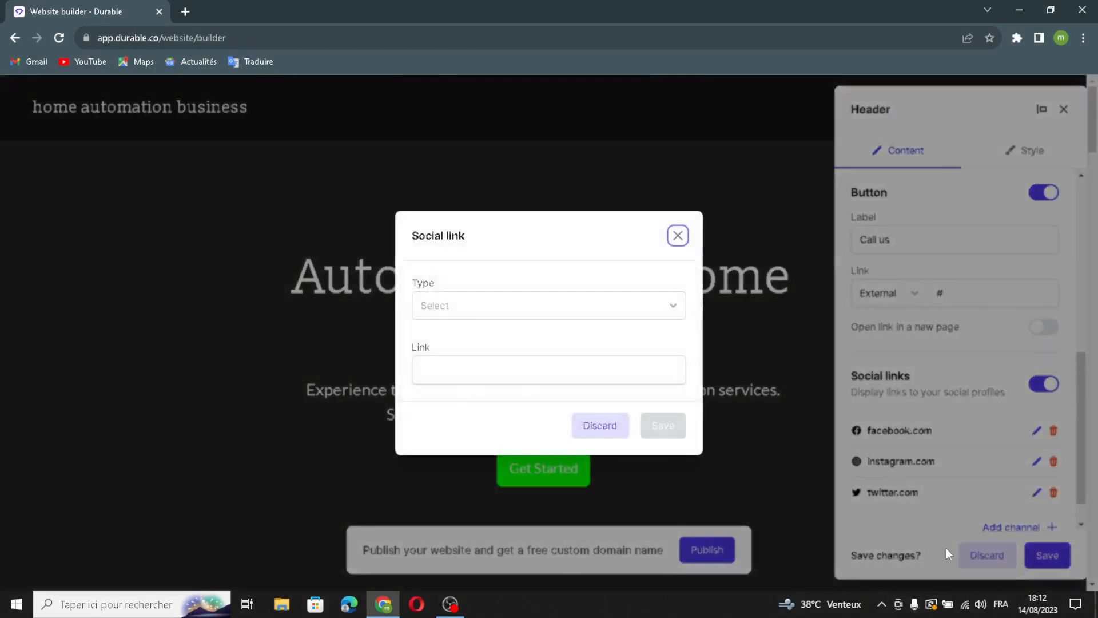
{"action": "left_click", "coordinate": [561, 312]}
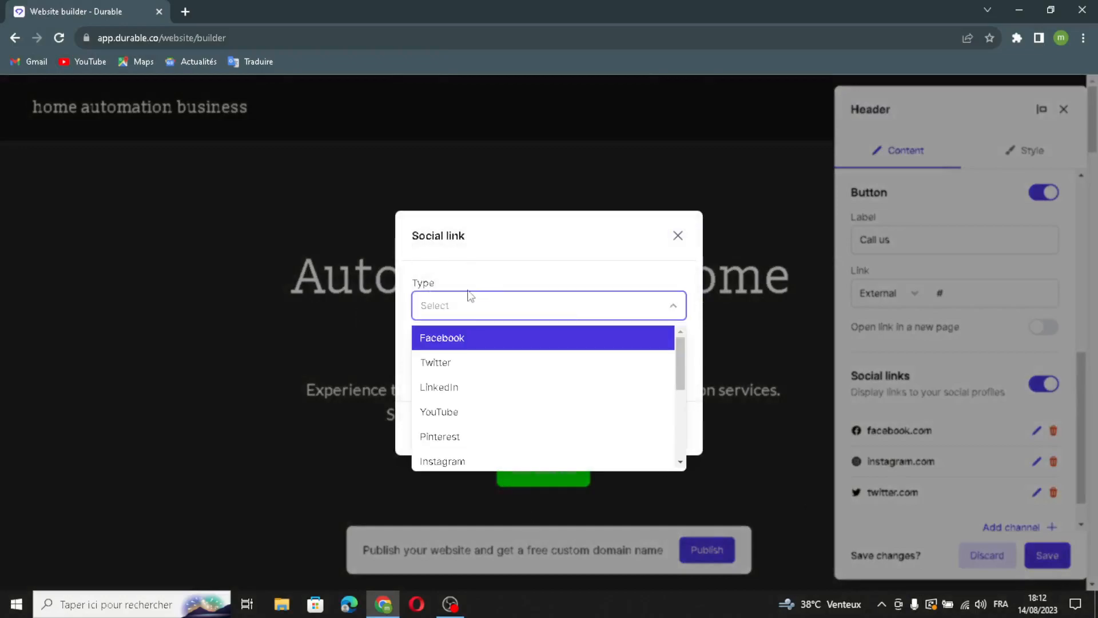
{"action": "left_click", "coordinate": [424, 225]}
{"action": "left_click", "coordinate": [490, 379]}
{"action": "left_click", "coordinate": [677, 235]}
Save the header's changes
{"action": "left_click", "coordinate": [1048, 555]}
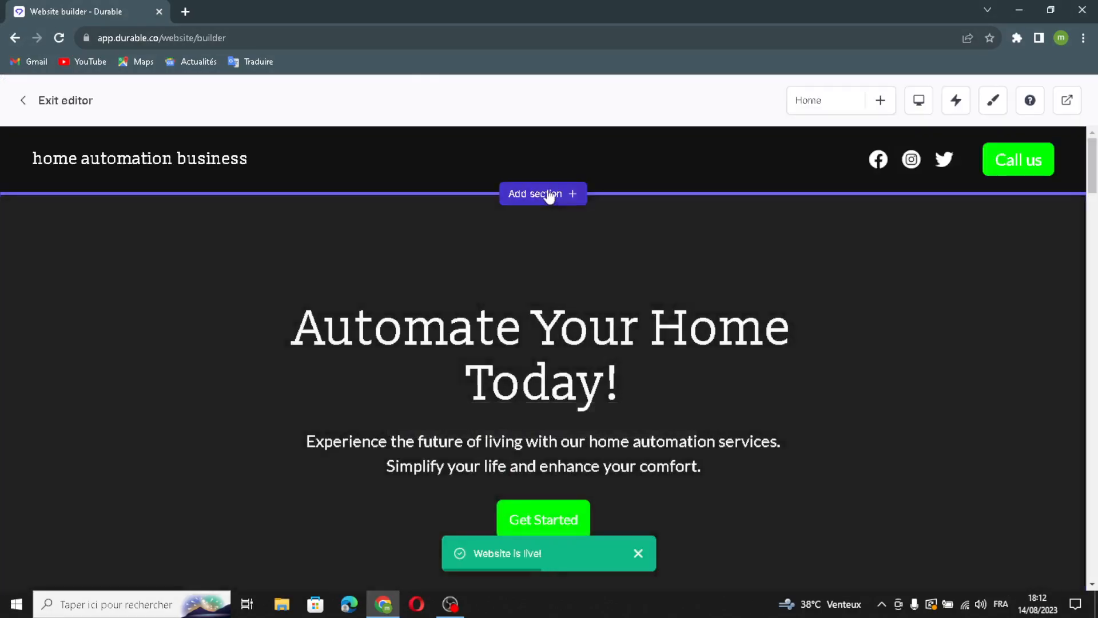
{"action": "left_click", "coordinate": [548, 195]}
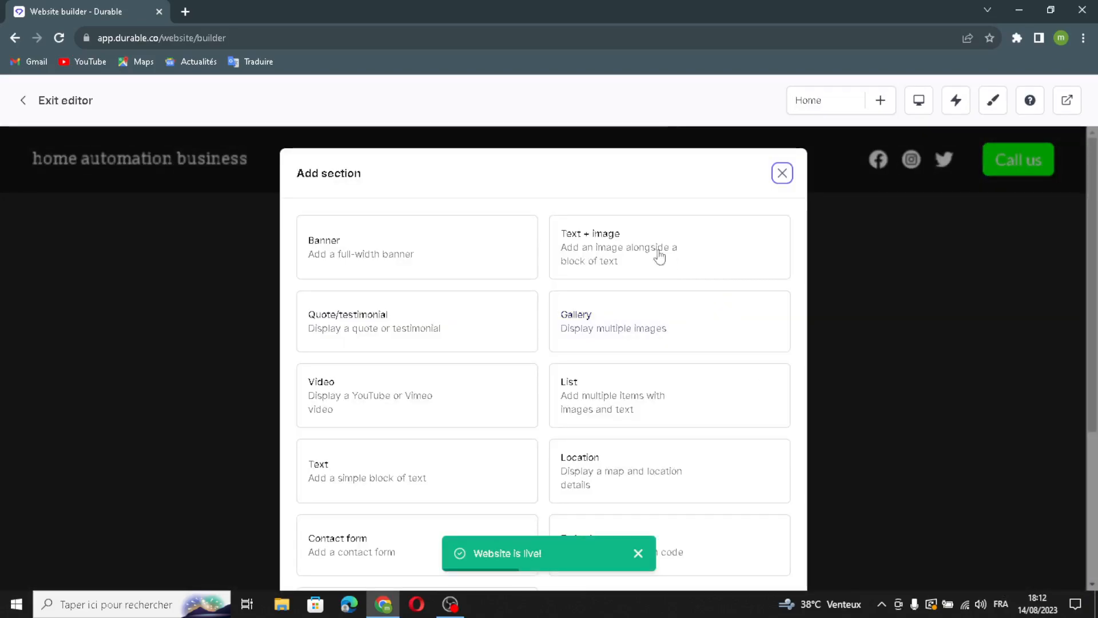
{"action": "scroll", "coordinate": [575, 423], "scroll_direction": "down", "scroll_amount": 3}
{"action": "scroll", "coordinate": [520, 446], "scroll_direction": "up", "scroll_amount": 3}
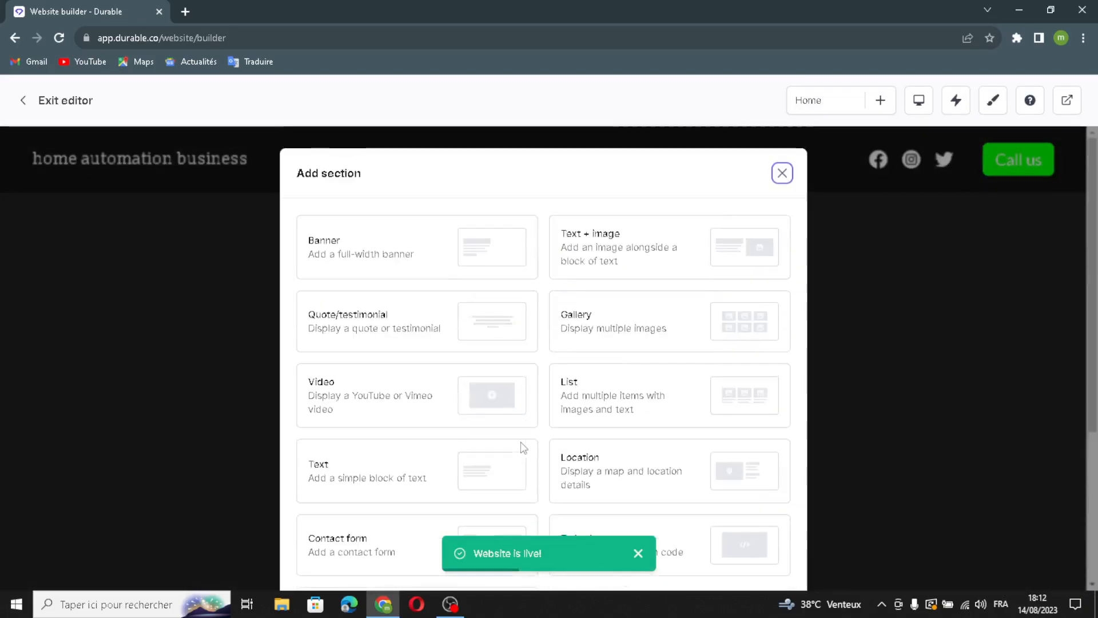
{"action": "left_click", "coordinate": [782, 173]}
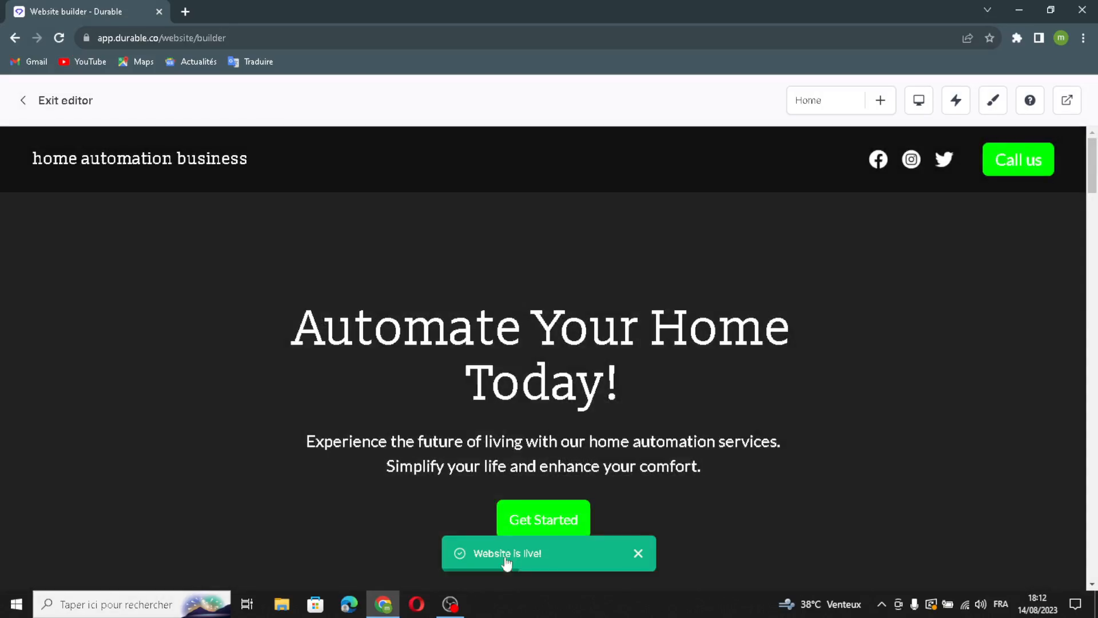
Open the "Automate Your Home Today!" banner for editing and regenerate its heading with AI
{"action": "scroll", "coordinate": [525, 428], "scroll_direction": "down", "scroll_amount": 1}
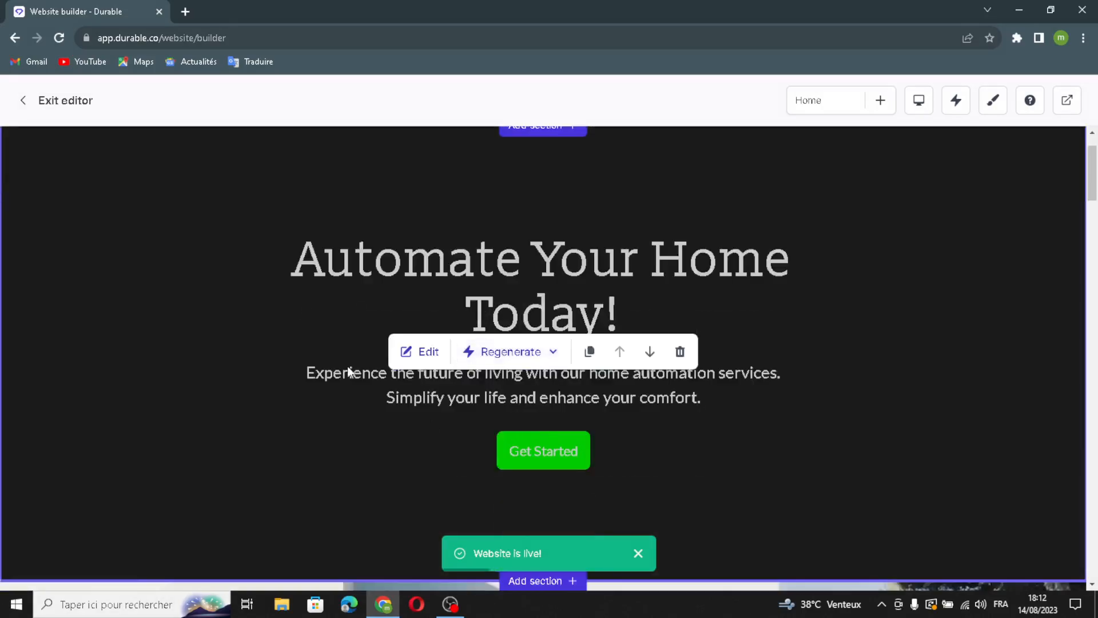
{"action": "left_click", "coordinate": [422, 350]}
{"action": "left_click", "coordinate": [1023, 219]}
{"action": "triple_click", "coordinate": [1024, 219]}
{"action": "left_click", "coordinate": [1013, 219]}
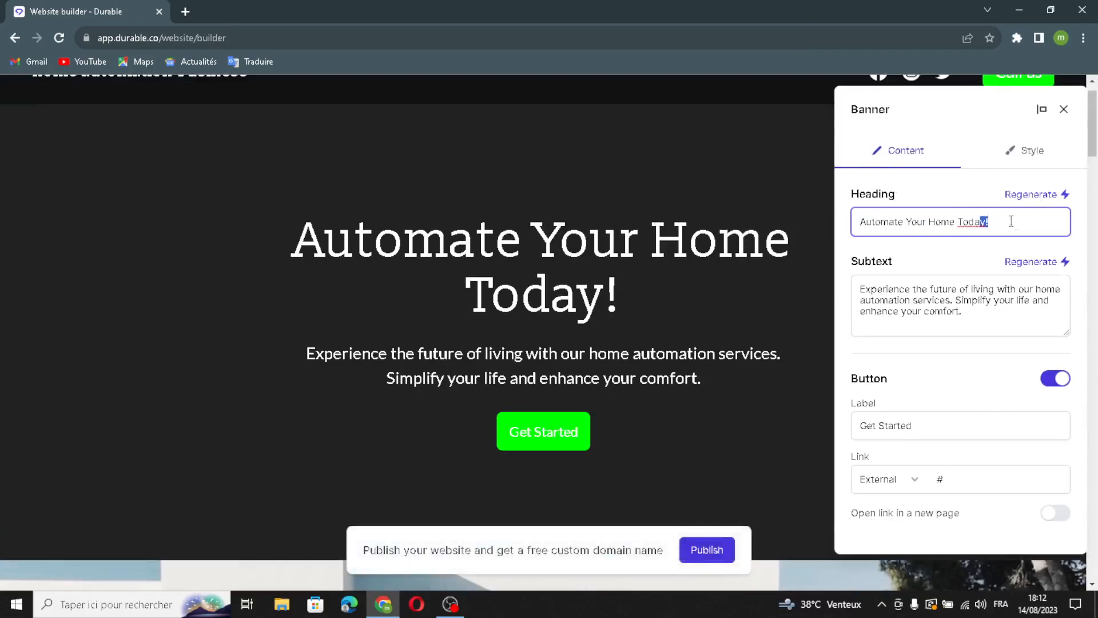
{"action": "left_click", "coordinate": [1039, 195]}
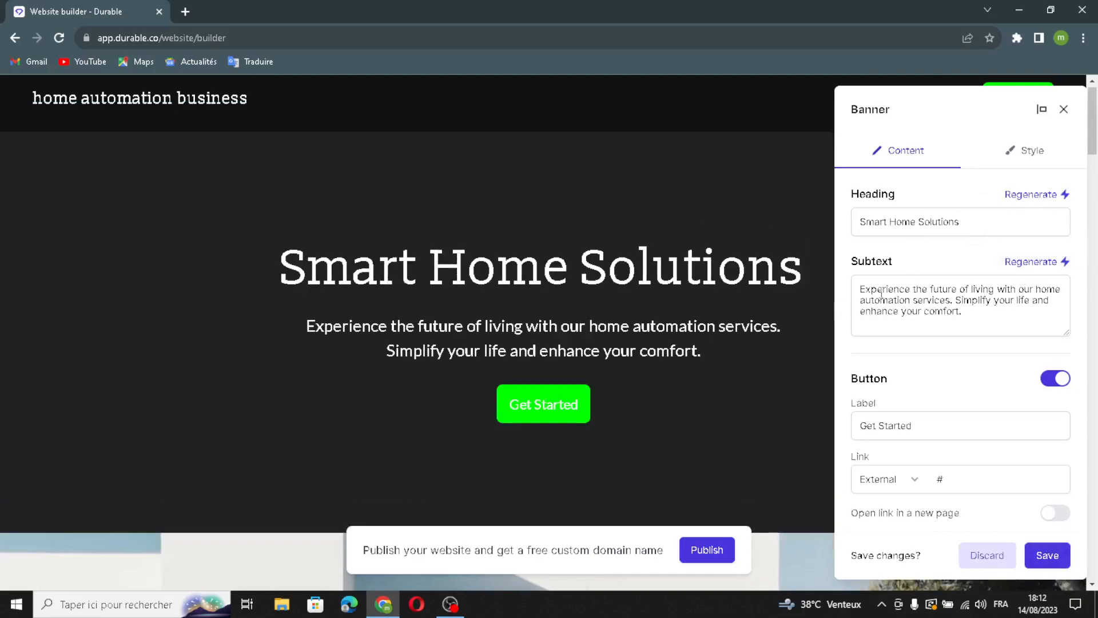
Regenerate the banner's subtext with AI
{"action": "triple_click", "coordinate": [978, 307]}
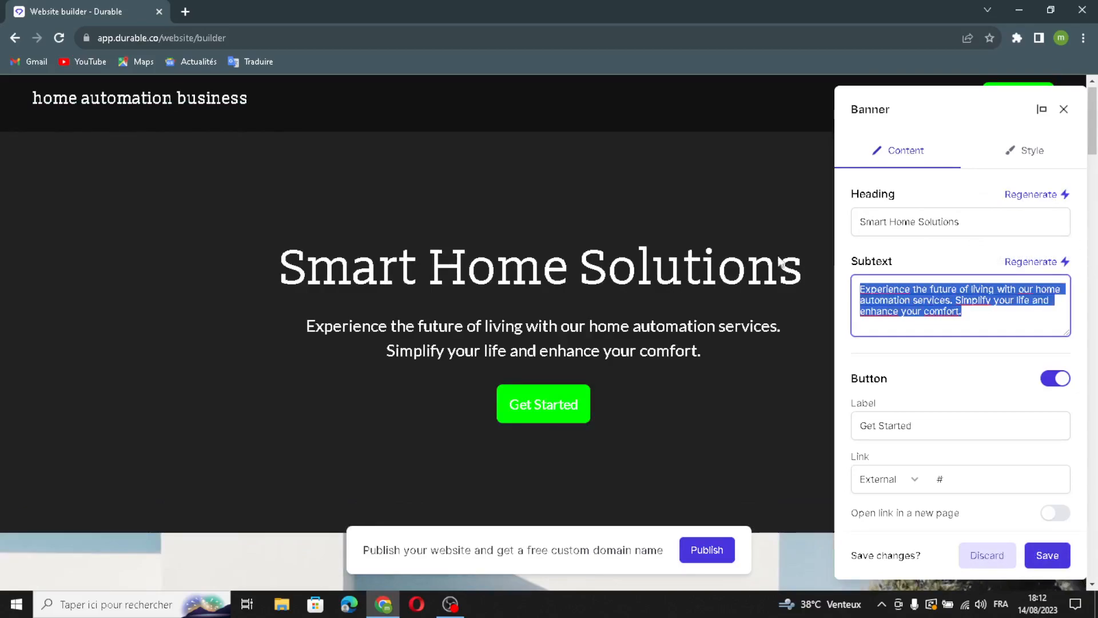
{"action": "left_click", "coordinate": [967, 323]}
{"action": "left_click", "coordinate": [1025, 267]}
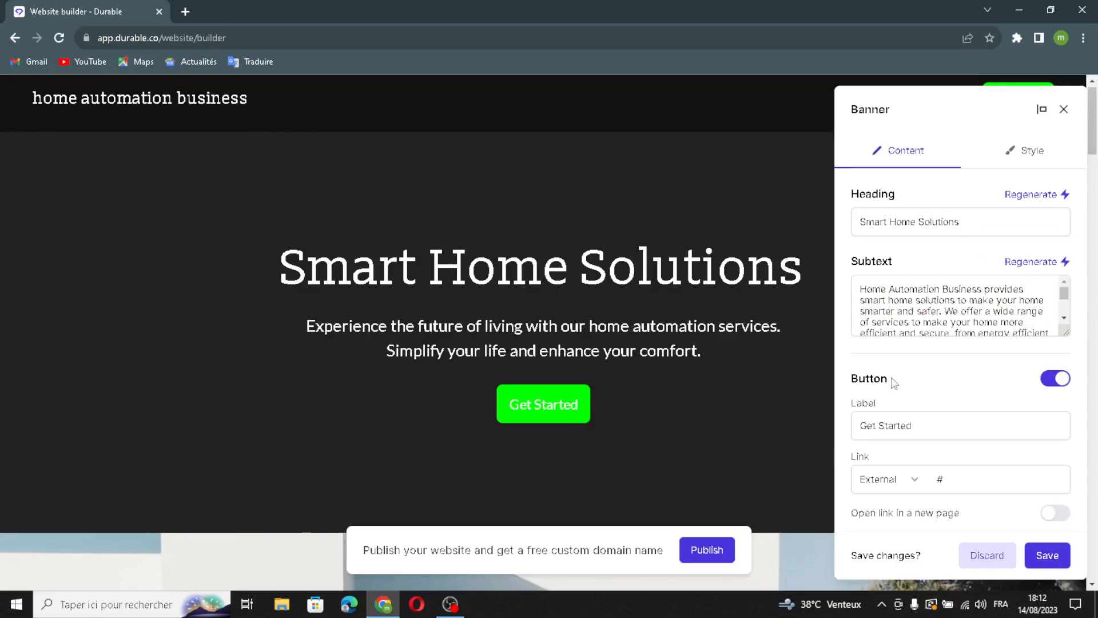
Set the banner's Get Started button to open its link in a new page
{"action": "left_click_drag", "start_coordinate": [966, 425], "coordinate": [719, 475]}
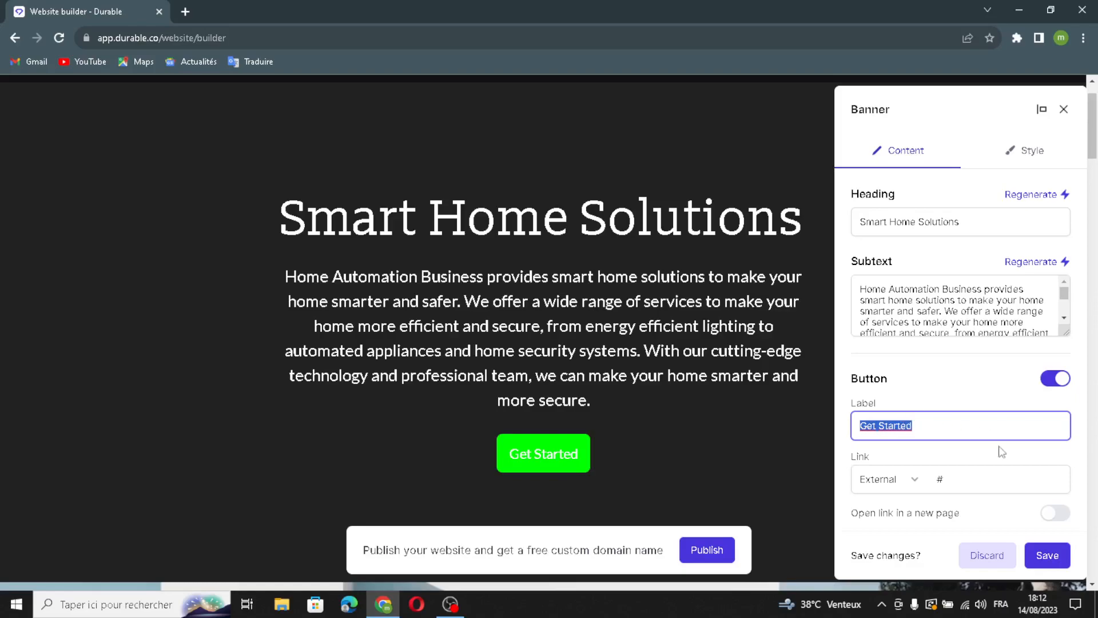
{"action": "left_click", "coordinate": [999, 481]}
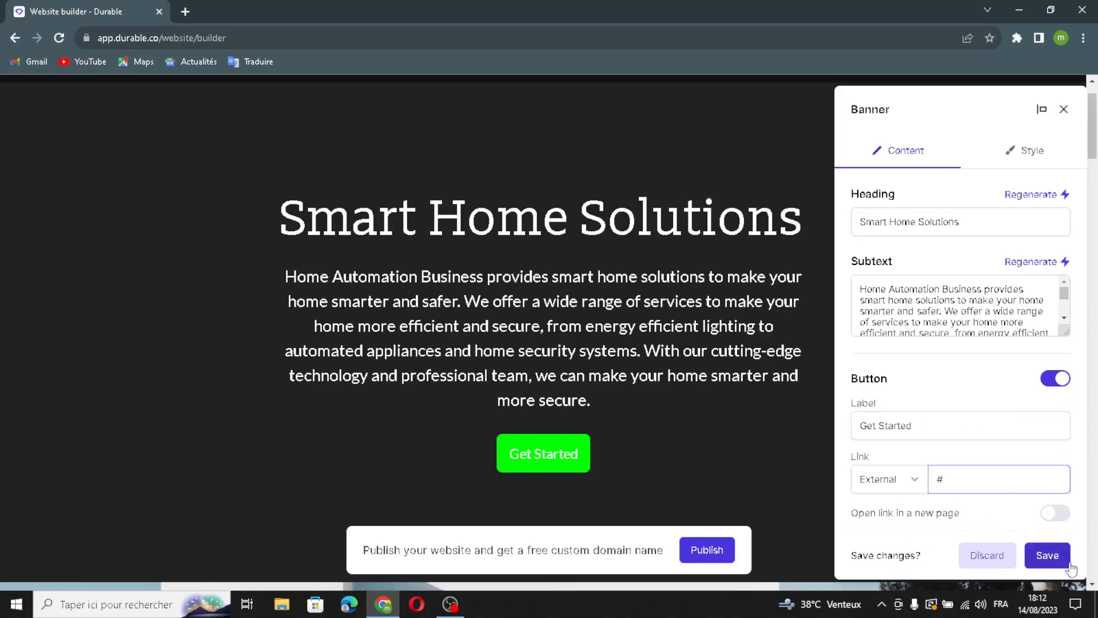
{"action": "left_click", "coordinate": [1056, 512]}
{"action": "left_click", "coordinate": [1061, 517]}
{"action": "left_click", "coordinate": [1055, 519]}
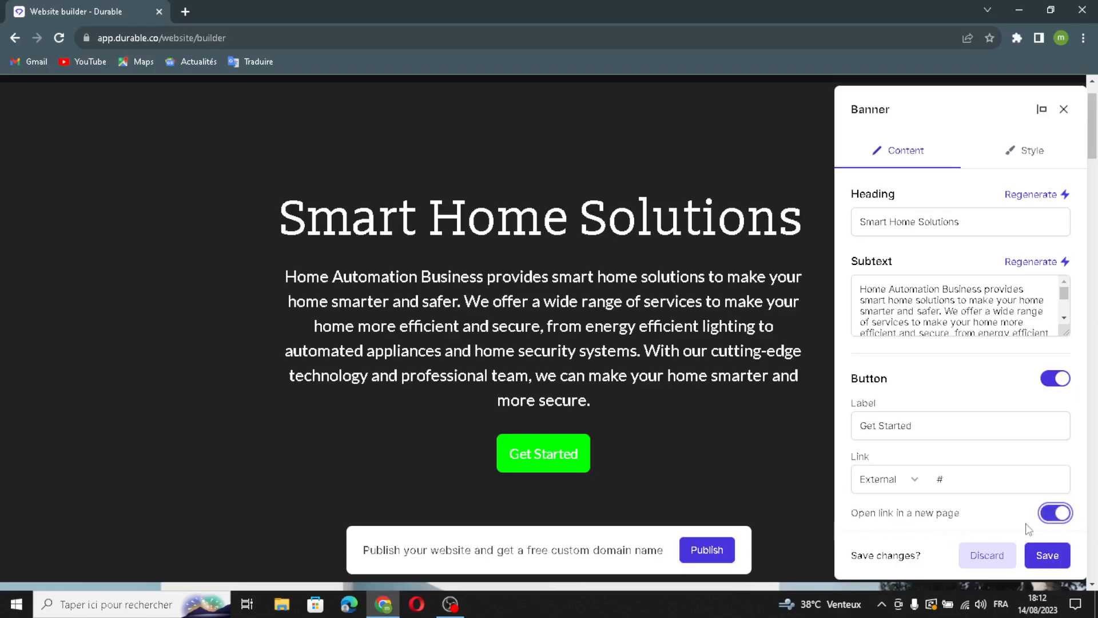
Turn off opening the Get Started button's link in a new page and save the banner's changes
{"action": "left_click", "coordinate": [1057, 515]}
{"action": "left_click", "coordinate": [1048, 555]}
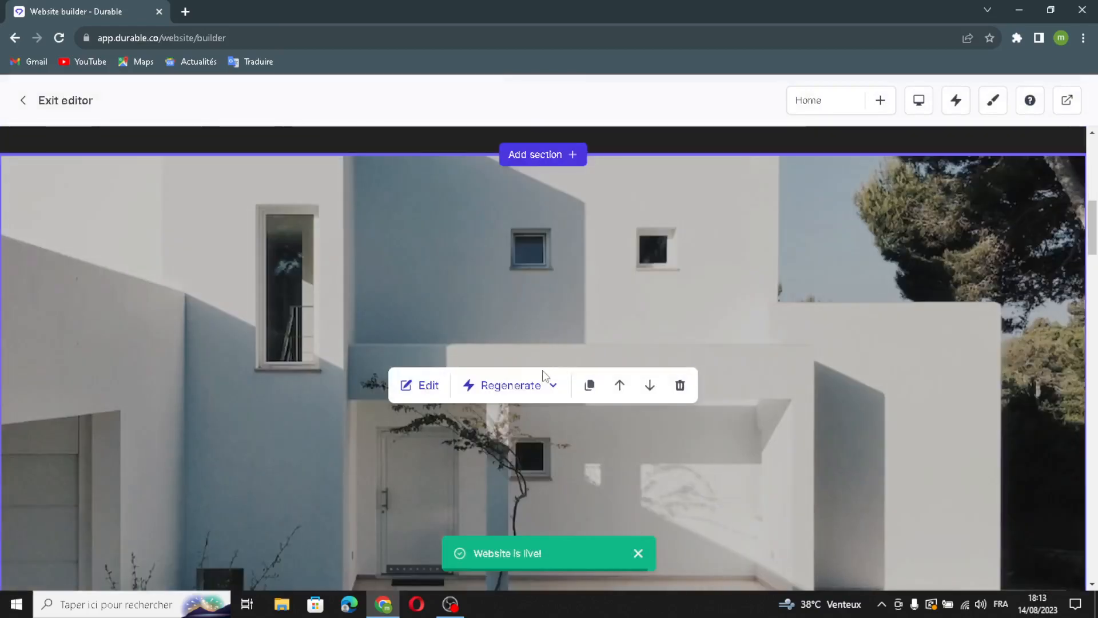
Open the white house image section below the banner for editing, regenerate its image with AI, and save it
{"action": "scroll", "coordinate": [546, 375], "scroll_direction": "down", "scroll_amount": 2}
{"action": "left_click", "coordinate": [425, 248]}
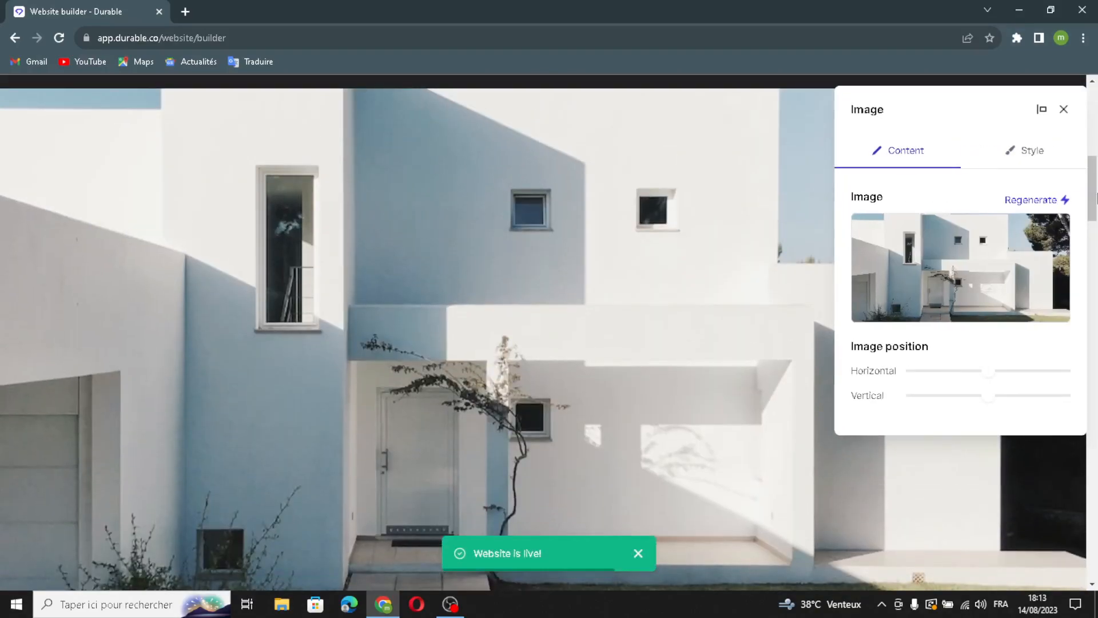
{"action": "left_click", "coordinate": [1031, 200]}
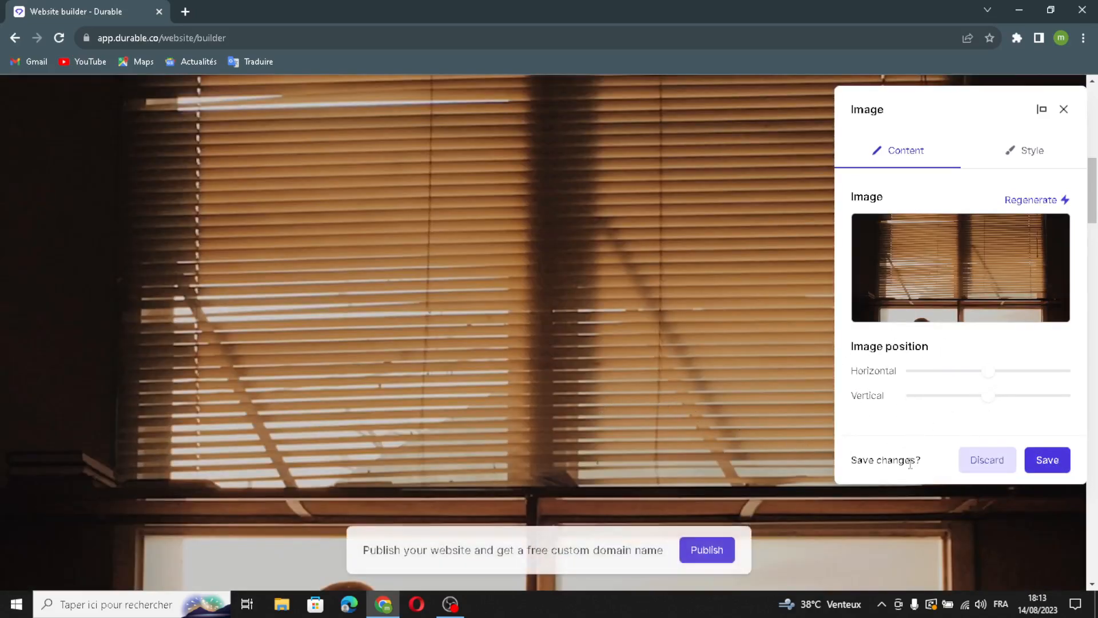
{"action": "left_click", "coordinate": [1034, 462]}
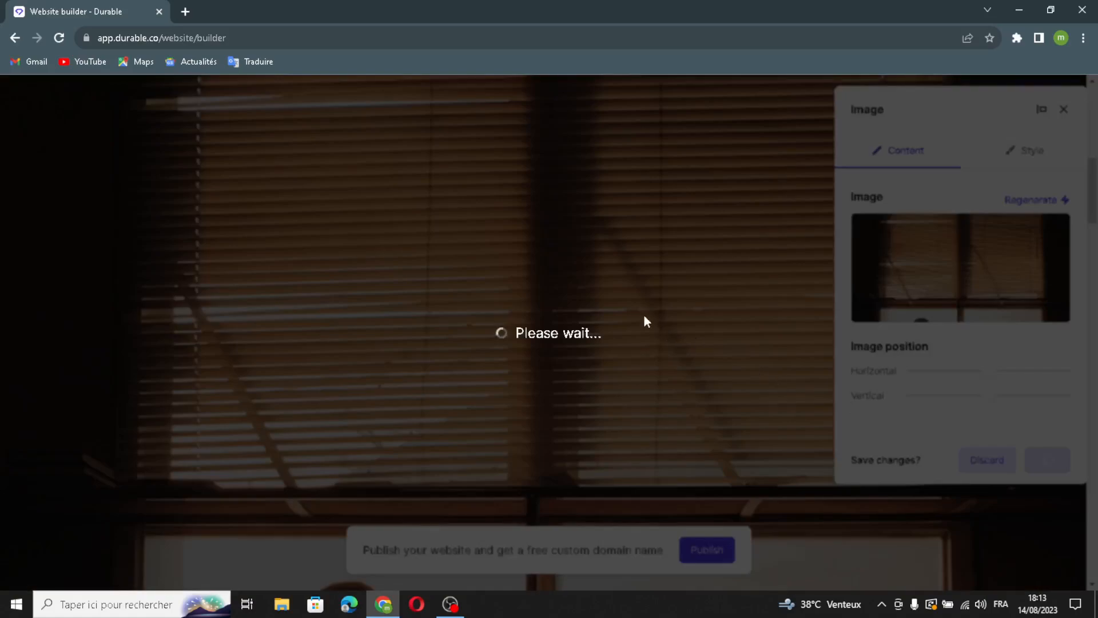
Regenerate the About us section's text with AI and save the section
{"action": "scroll", "coordinate": [642, 316], "scroll_direction": "down", "scroll_amount": 7}
{"action": "scroll", "coordinate": [642, 318], "scroll_direction": "down", "scroll_amount": 2}
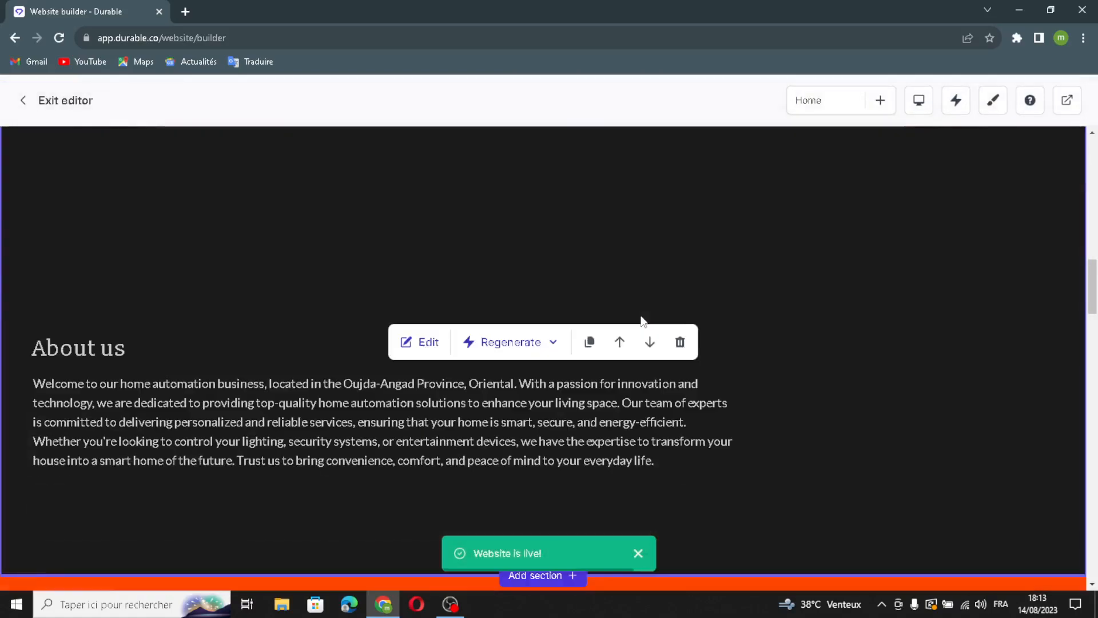
{"action": "left_click", "coordinate": [513, 315]}
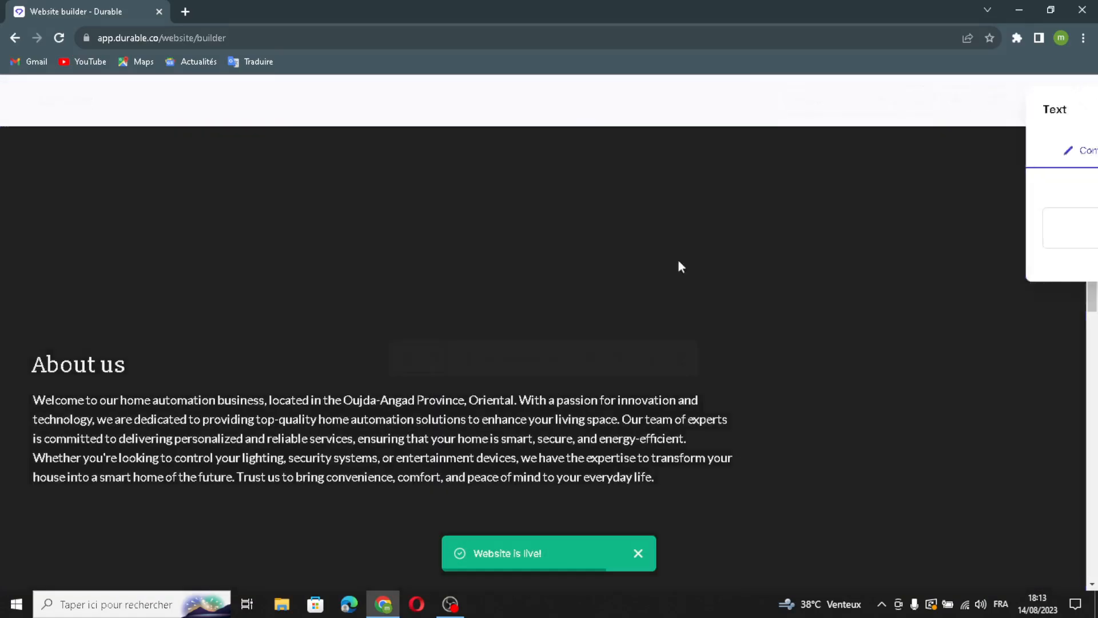
{"action": "left_click", "coordinate": [1024, 196]}
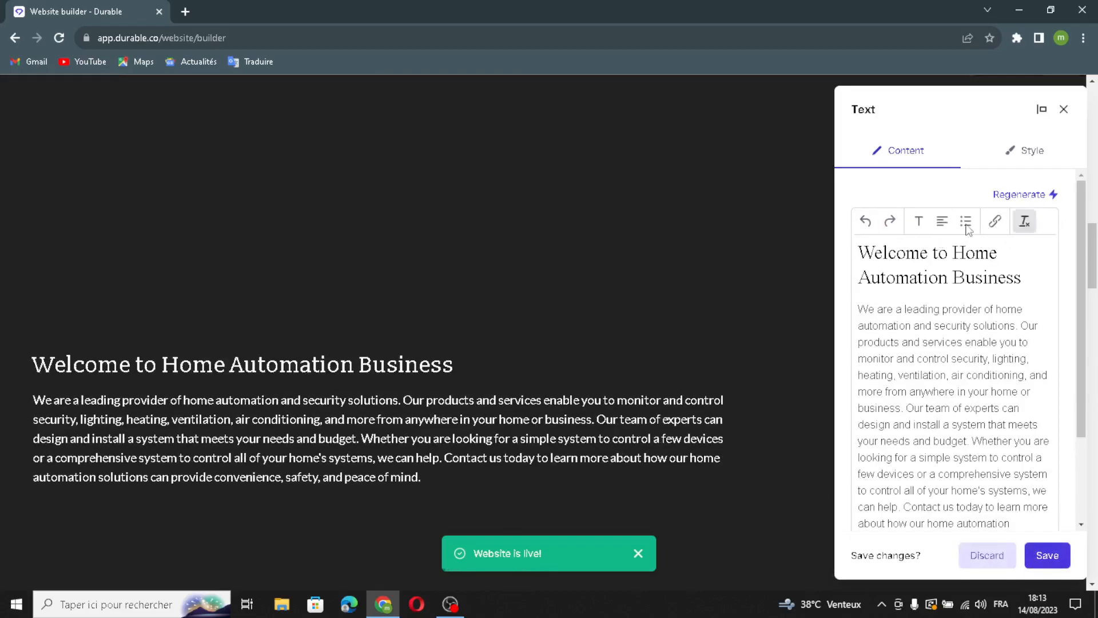
{"action": "scroll", "coordinate": [1042, 355], "scroll_direction": "down", "scroll_amount": 2}
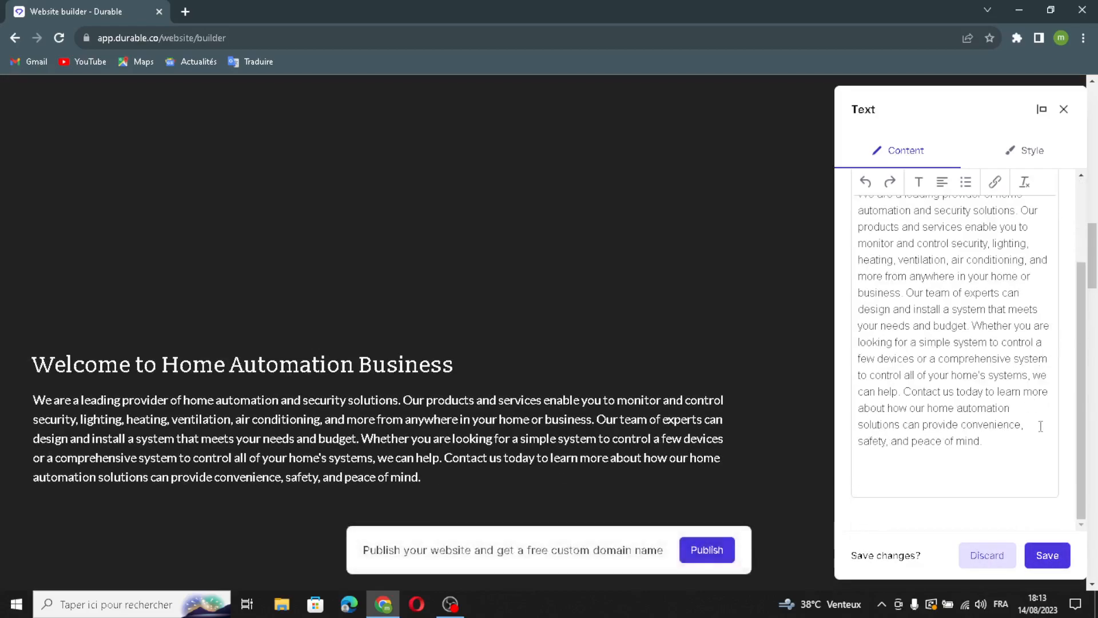
{"action": "left_click", "coordinate": [1034, 552]}
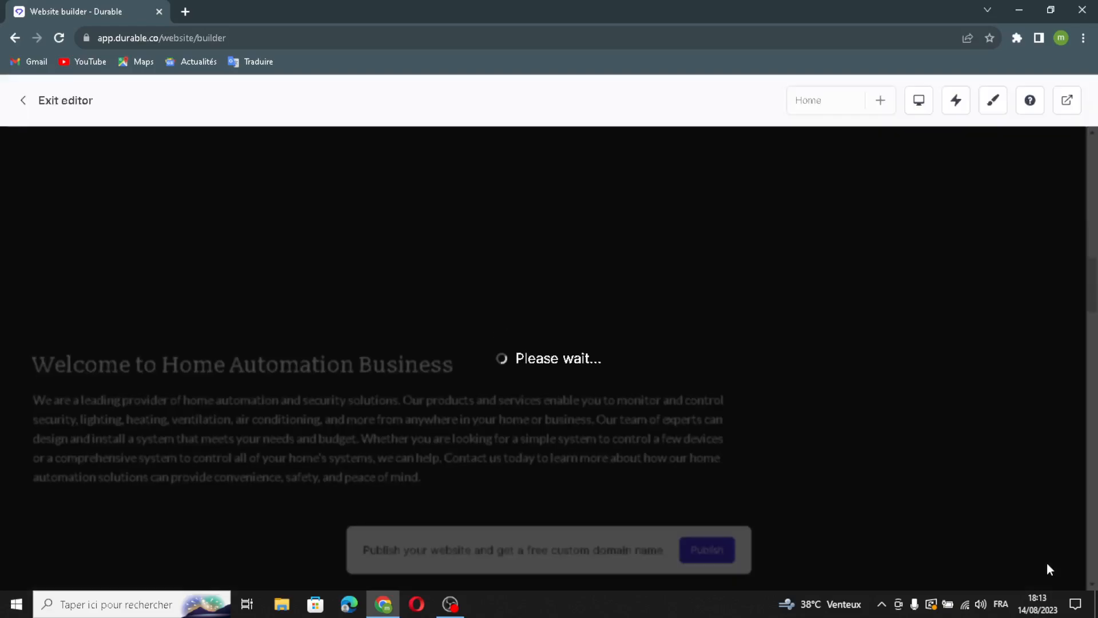
Open the Our Services list for editing and examine its heading, display options and list items
{"action": "scroll", "coordinate": [972, 389], "scroll_direction": "down", "scroll_amount": 7}
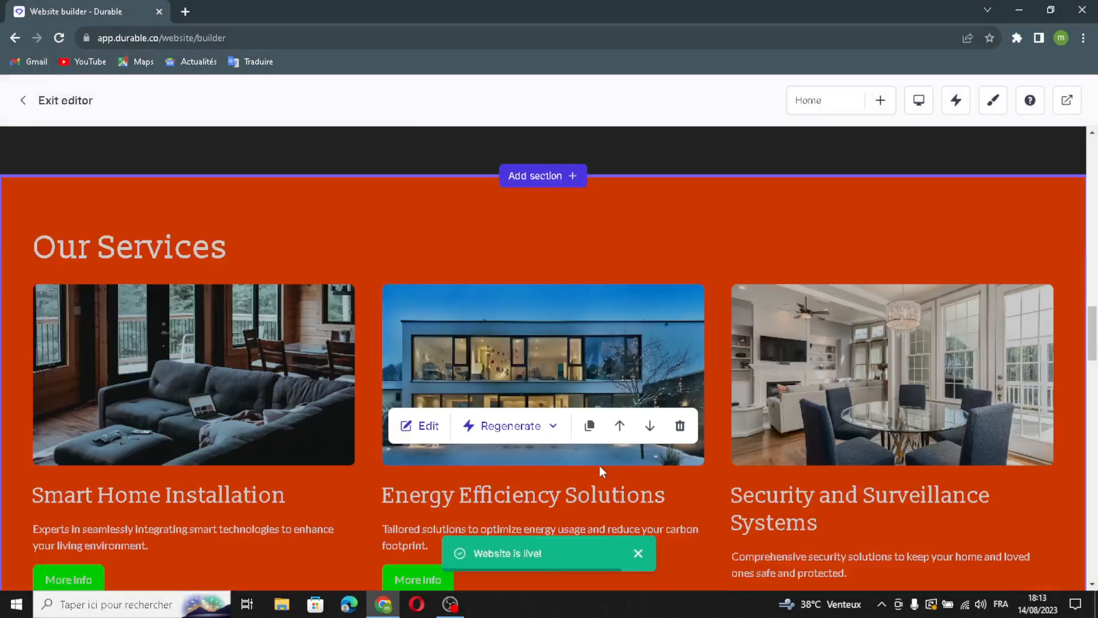
{"action": "left_click", "coordinate": [421, 425]}
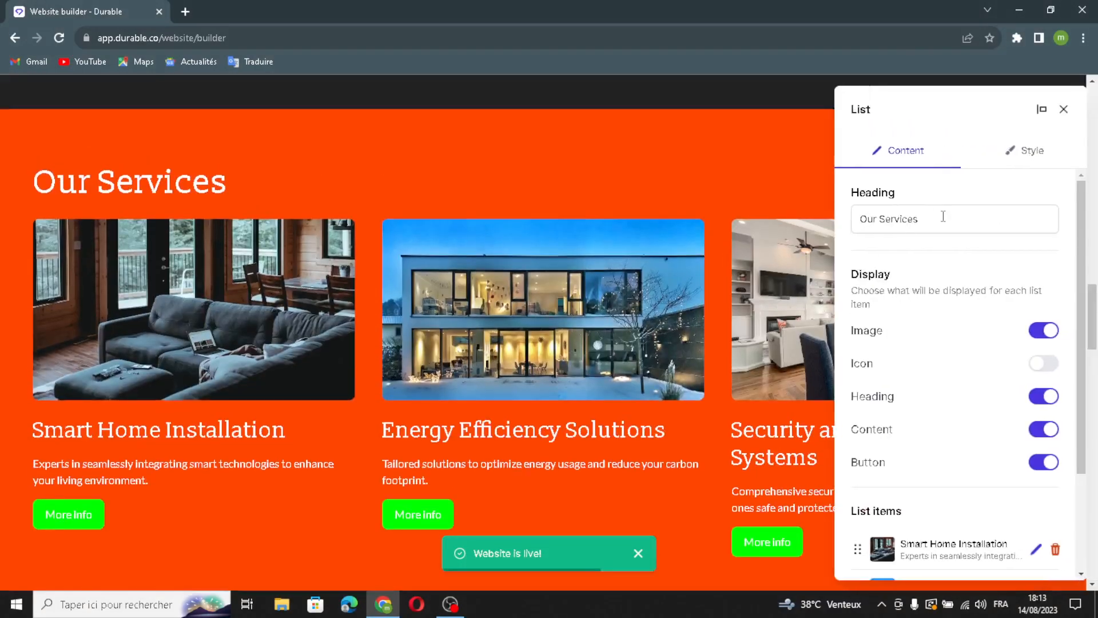
{"action": "triple_click", "coordinate": [947, 217]}
{"action": "left_click", "coordinate": [957, 218]}
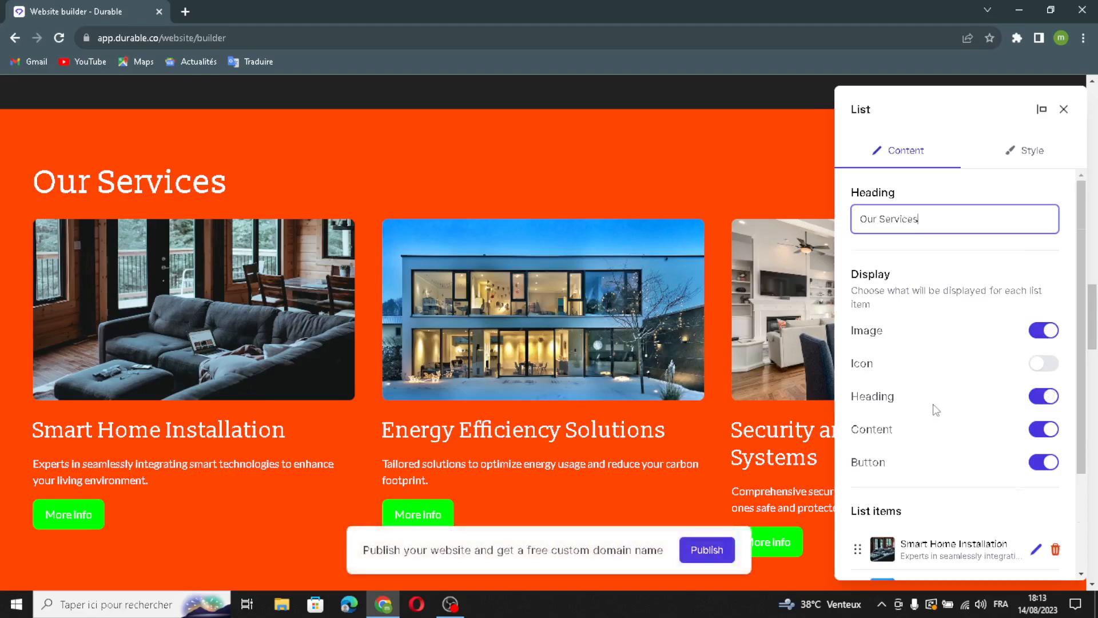
{"action": "scroll", "coordinate": [936, 409], "scroll_direction": "down", "scroll_amount": 2}
{"action": "scroll", "coordinate": [946, 379], "scroll_direction": "up", "scroll_amount": 1}
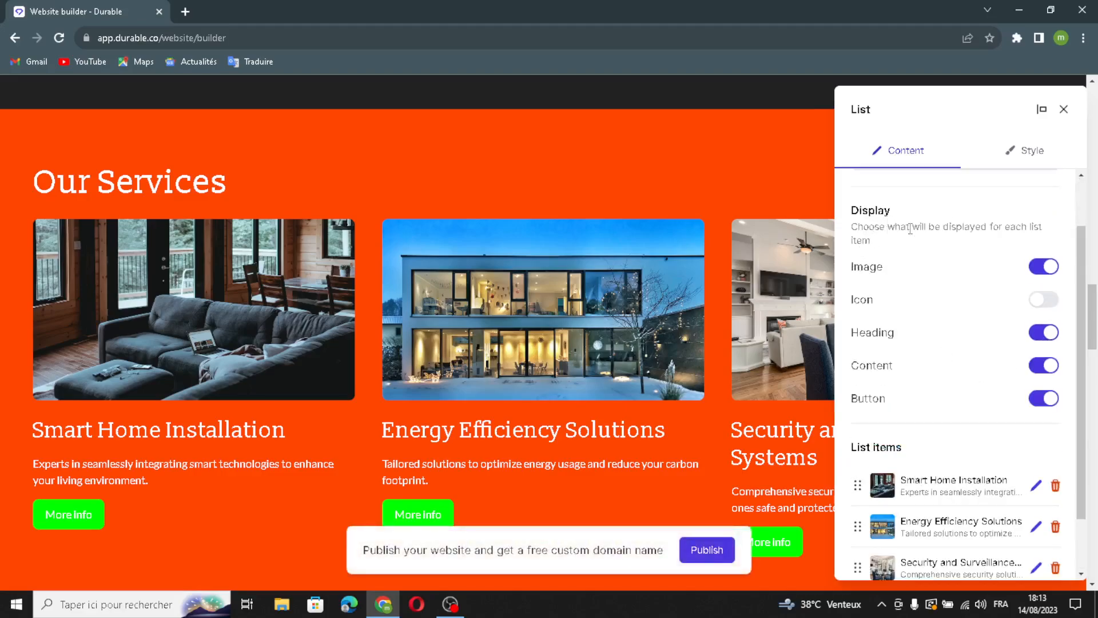
{"action": "left_click_drag", "start_coordinate": [872, 240], "coordinate": [888, 226]}
{"action": "left_click_drag", "start_coordinate": [1022, 236], "coordinate": [856, 246]}
{"action": "left_click", "coordinate": [882, 246]}
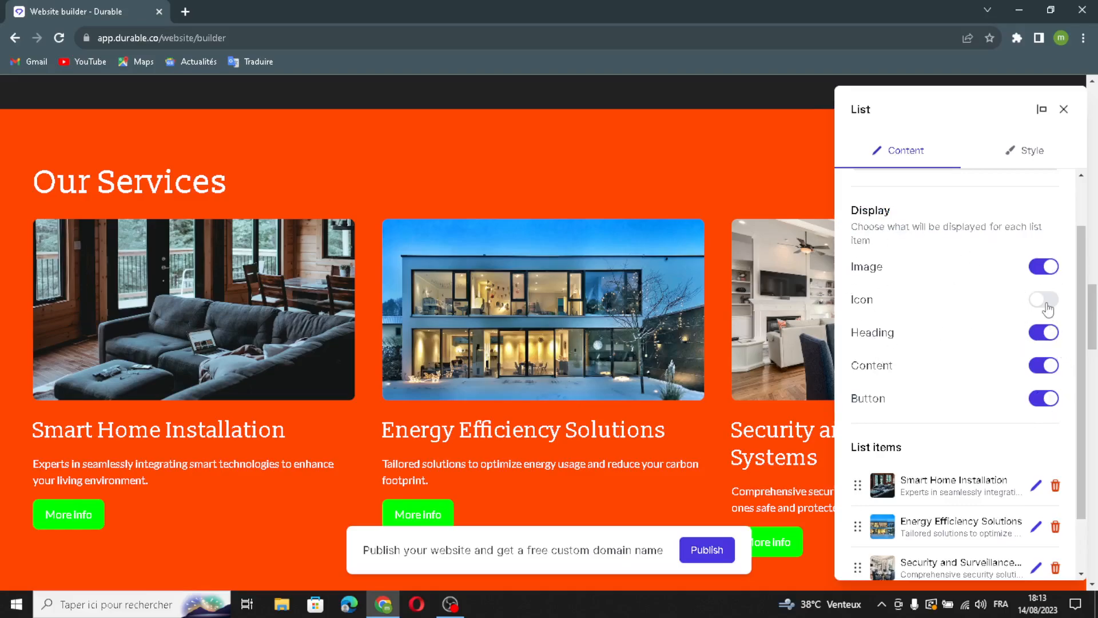
{"action": "scroll", "coordinate": [874, 454], "scroll_direction": "down", "scroll_amount": 1}
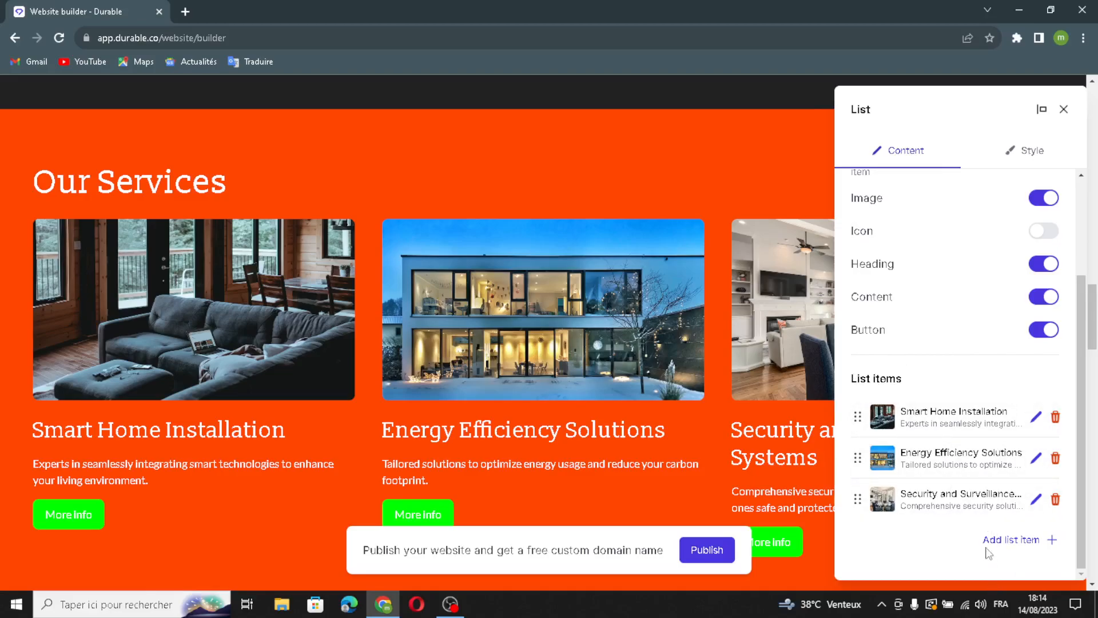
Add a new list item to Our Services and generate its image, title and content with AI
{"action": "left_click", "coordinate": [1001, 539]}
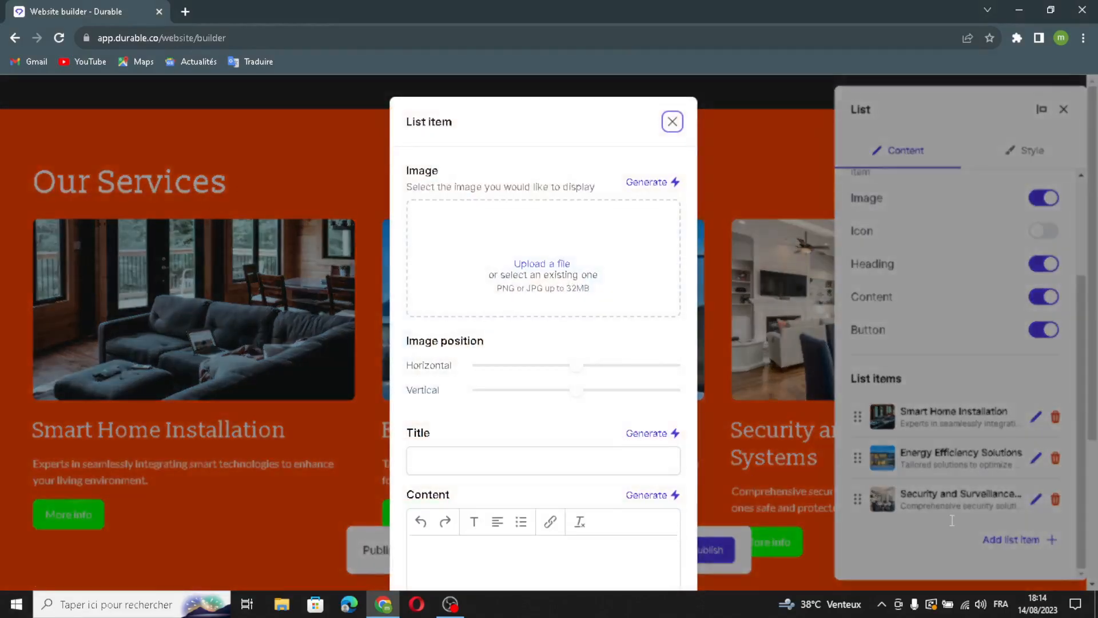
{"action": "left_click", "coordinate": [648, 183]}
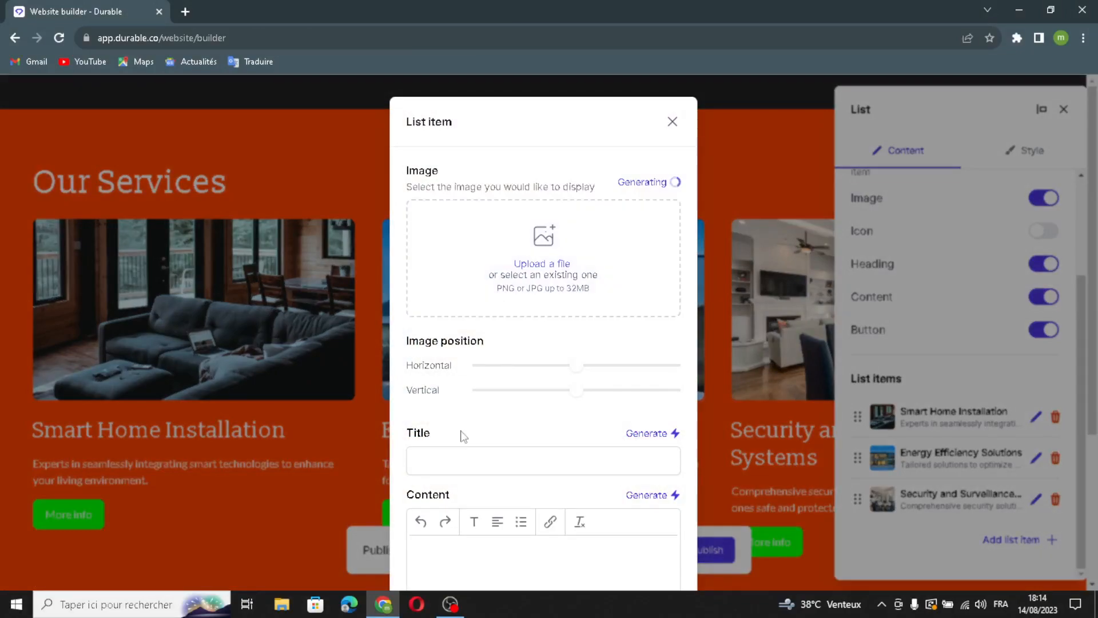
{"action": "left_click", "coordinate": [657, 436]}
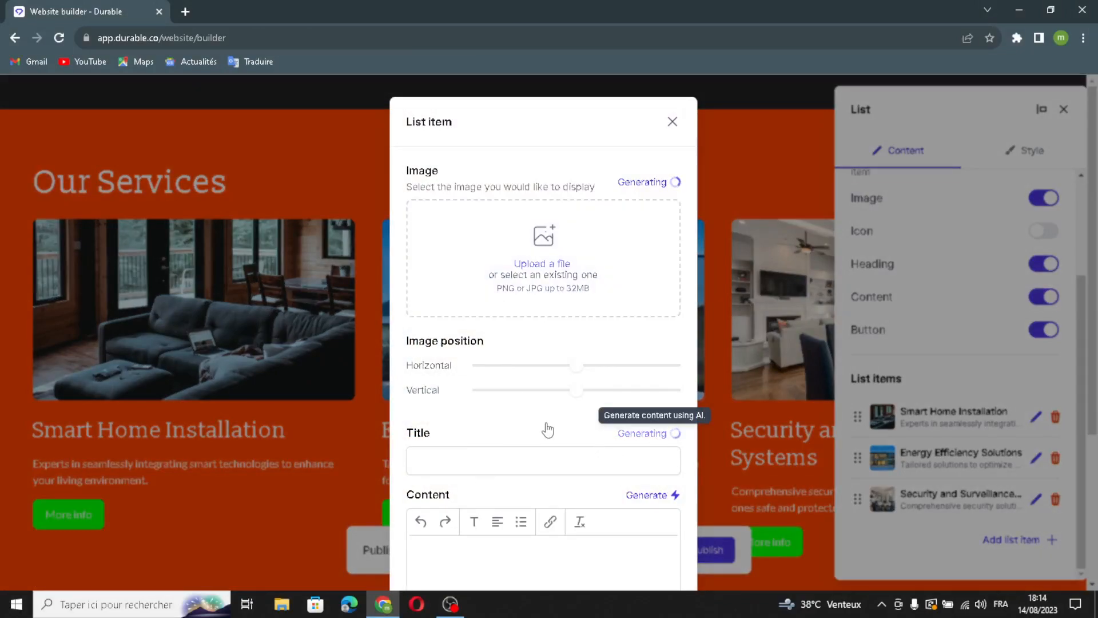
{"action": "scroll", "coordinate": [634, 497], "scroll_direction": "down", "scroll_amount": 3}
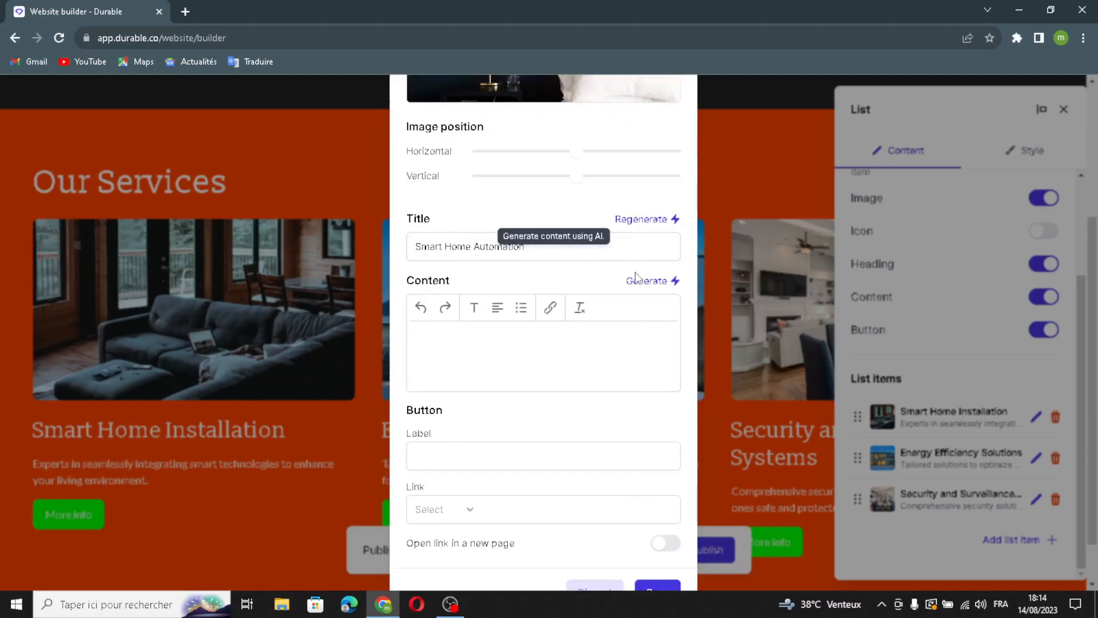
{"action": "left_click", "coordinate": [650, 283]}
{"action": "scroll", "coordinate": [549, 355], "scroll_direction": "up", "scroll_amount": 3}
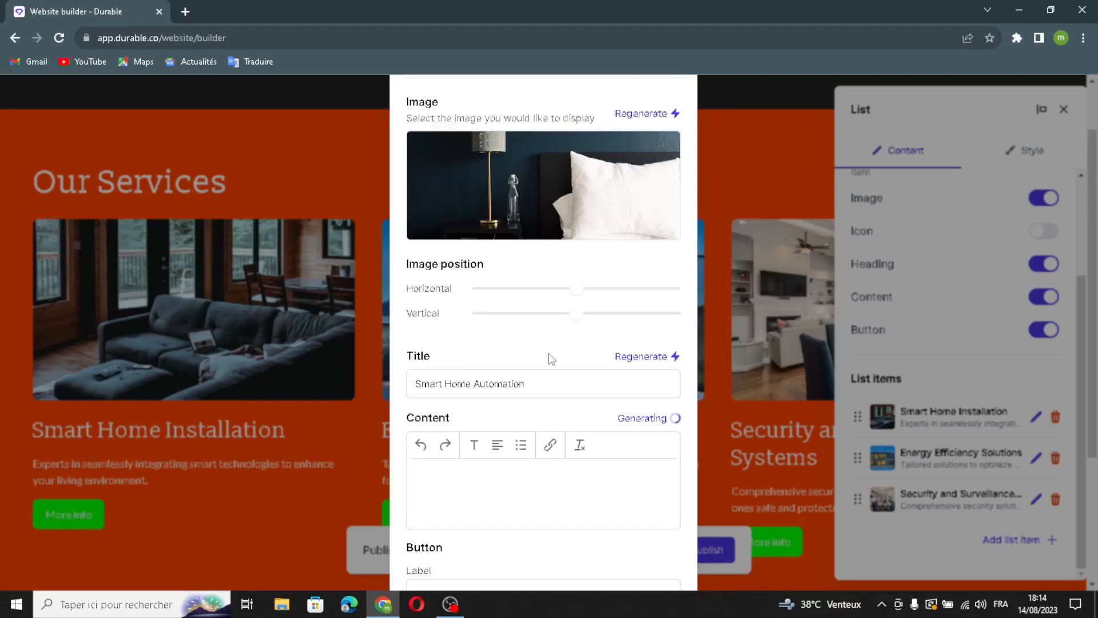
{"action": "scroll", "coordinate": [550, 358], "scroll_direction": "down", "scroll_amount": 5}
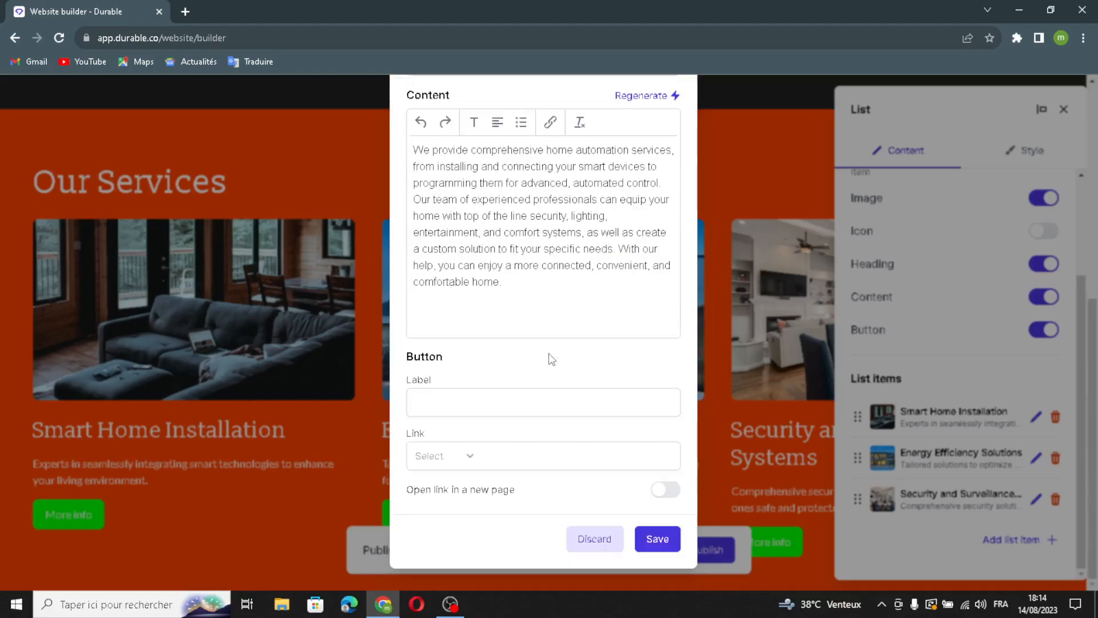
Try to choose a link type for the new list item's button
{"action": "left_click", "coordinate": [520, 406]}
{"action": "left_click", "coordinate": [521, 457]}
{"action": "left_click", "coordinate": [451, 457]}
{"action": "left_click", "coordinate": [453, 455]}
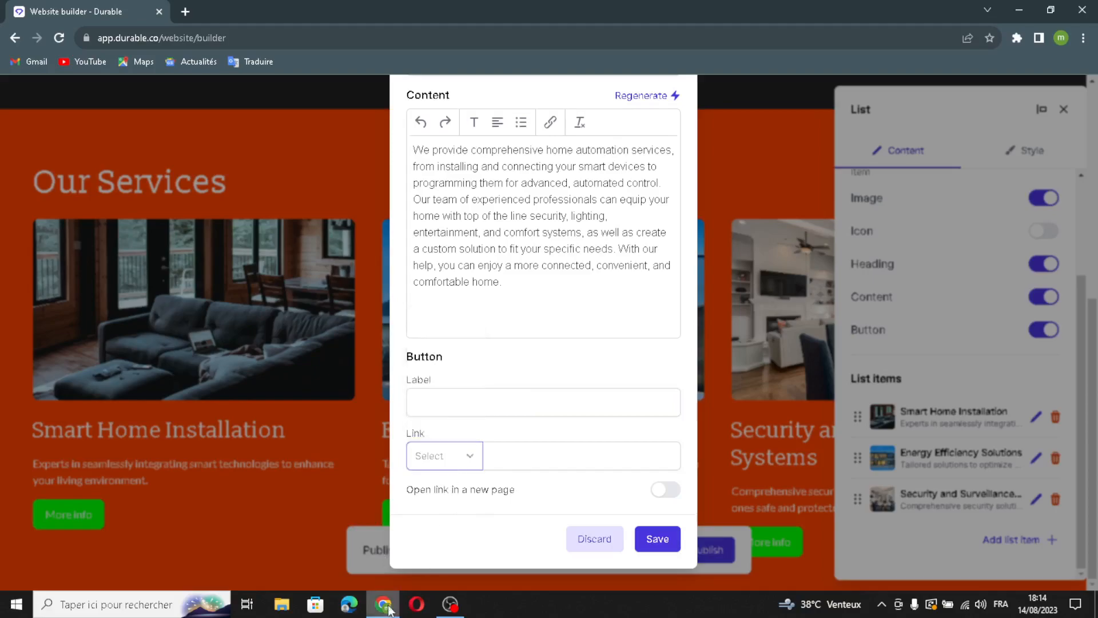
{"action": "left_click", "coordinate": [458, 462]}
{"action": "left_click", "coordinate": [457, 462]}
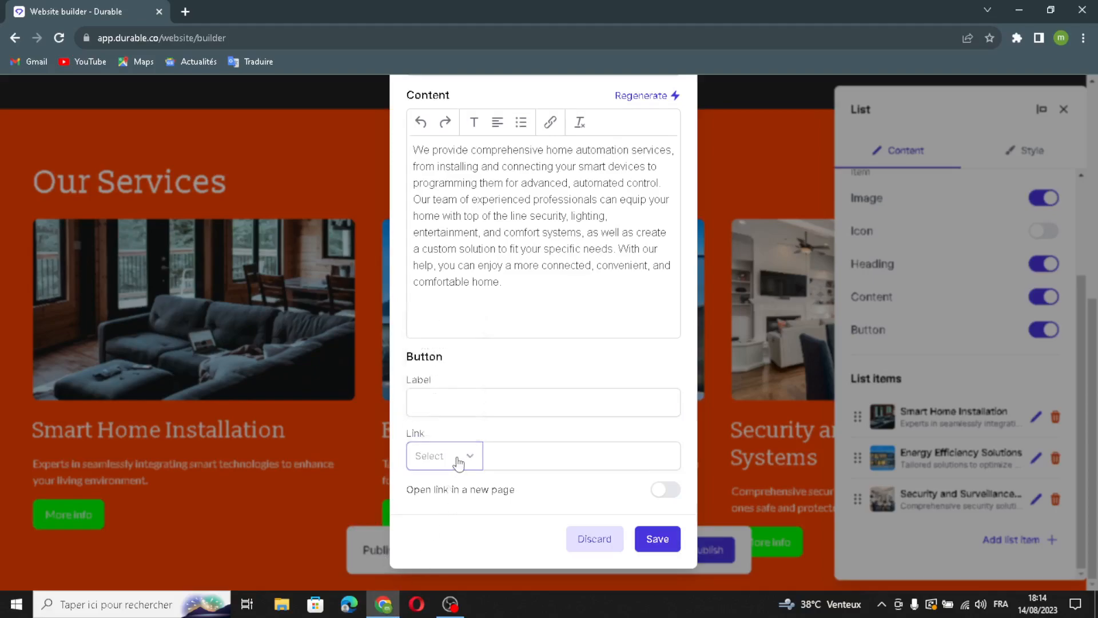
Save the new list item and the changes to the Our Services list
{"action": "left_click", "coordinate": [656, 539]}
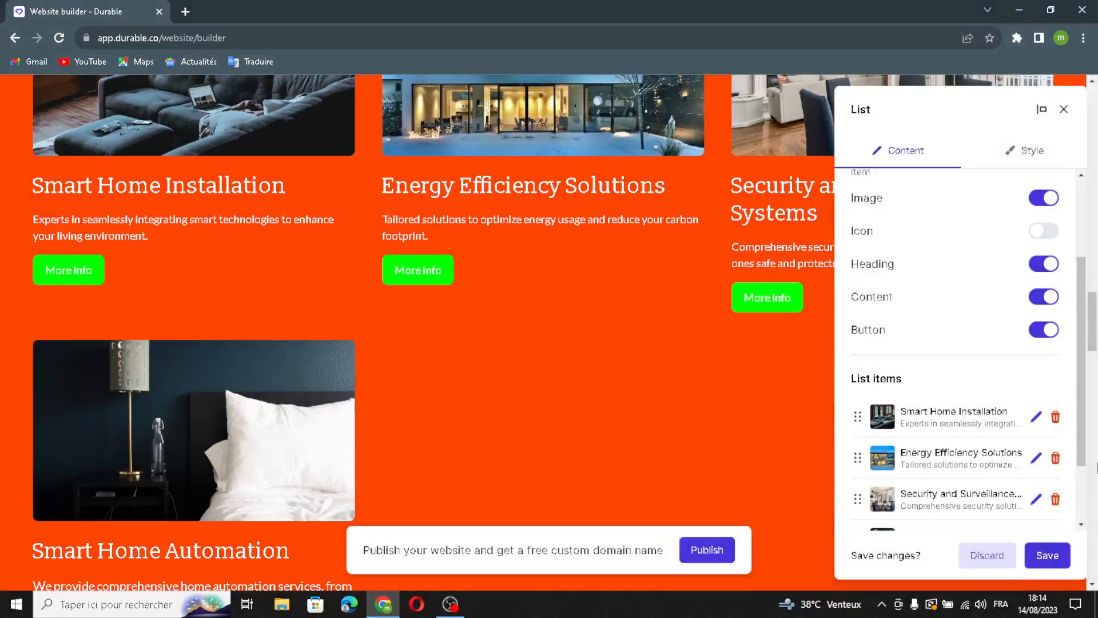
{"action": "left_click", "coordinate": [1047, 553]}
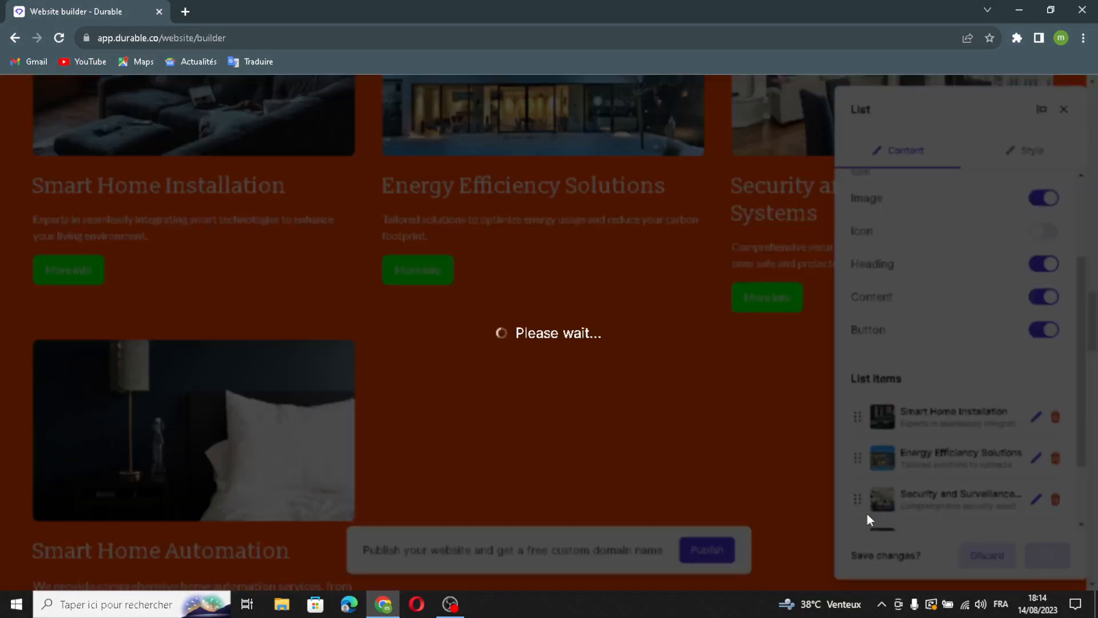
Add a testimonial with an AI-generated quote and author to the Testimonials section and save the section
{"action": "scroll", "coordinate": [743, 345], "scroll_direction": "down", "scroll_amount": 10}
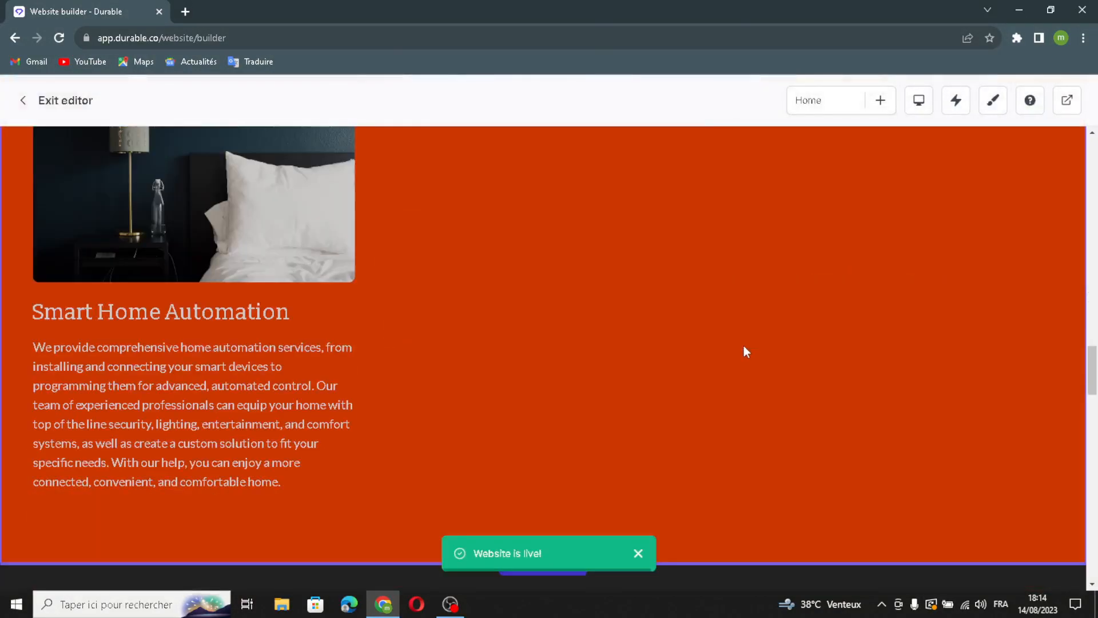
{"action": "left_click", "coordinate": [428, 362]}
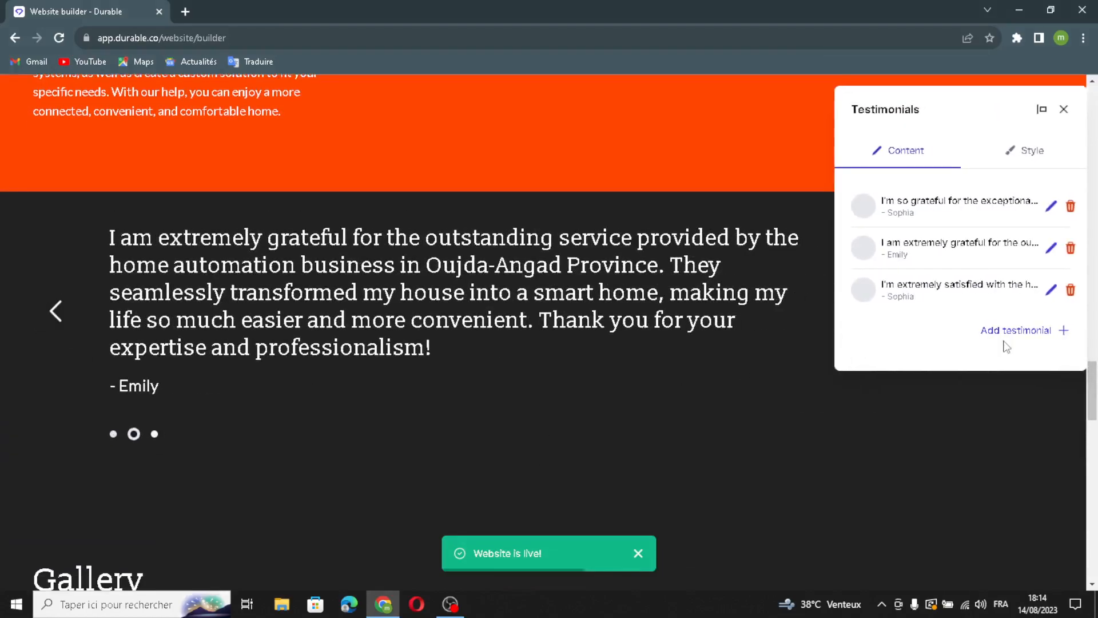
{"action": "left_click", "coordinate": [1010, 330]}
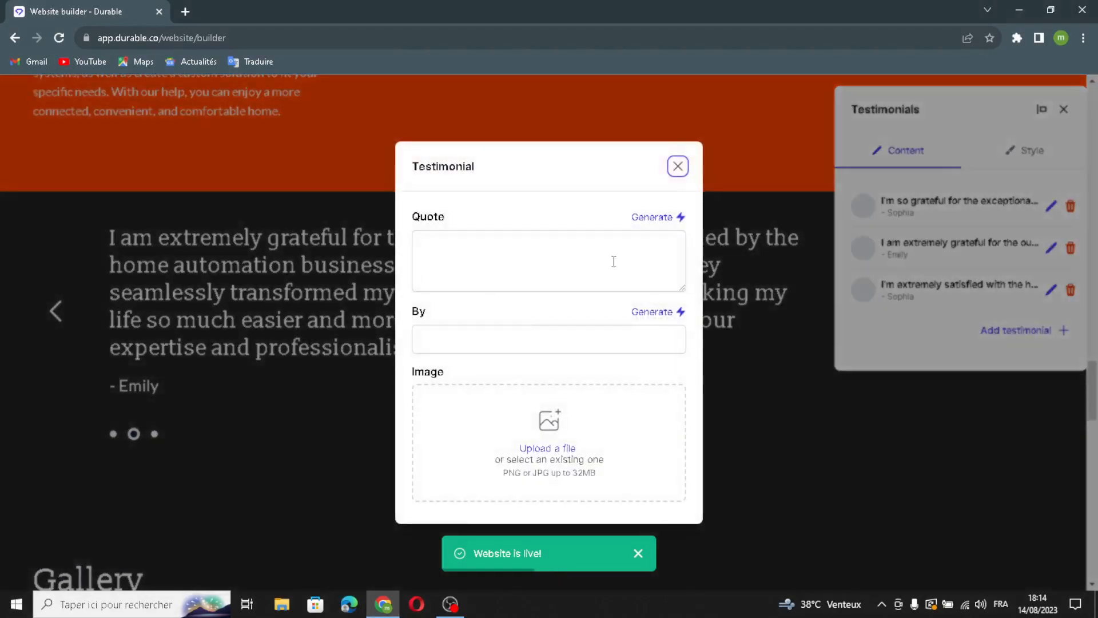
{"action": "left_click", "coordinate": [664, 218]}
{"action": "left_click", "coordinate": [637, 317]}
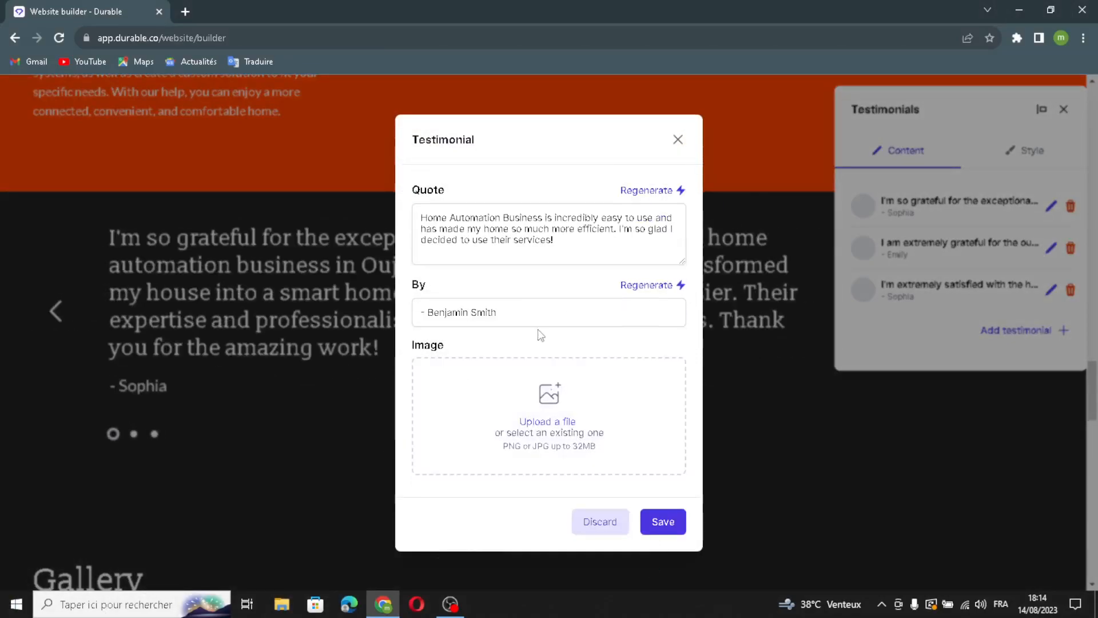
{"action": "left_click", "coordinate": [686, 523]}
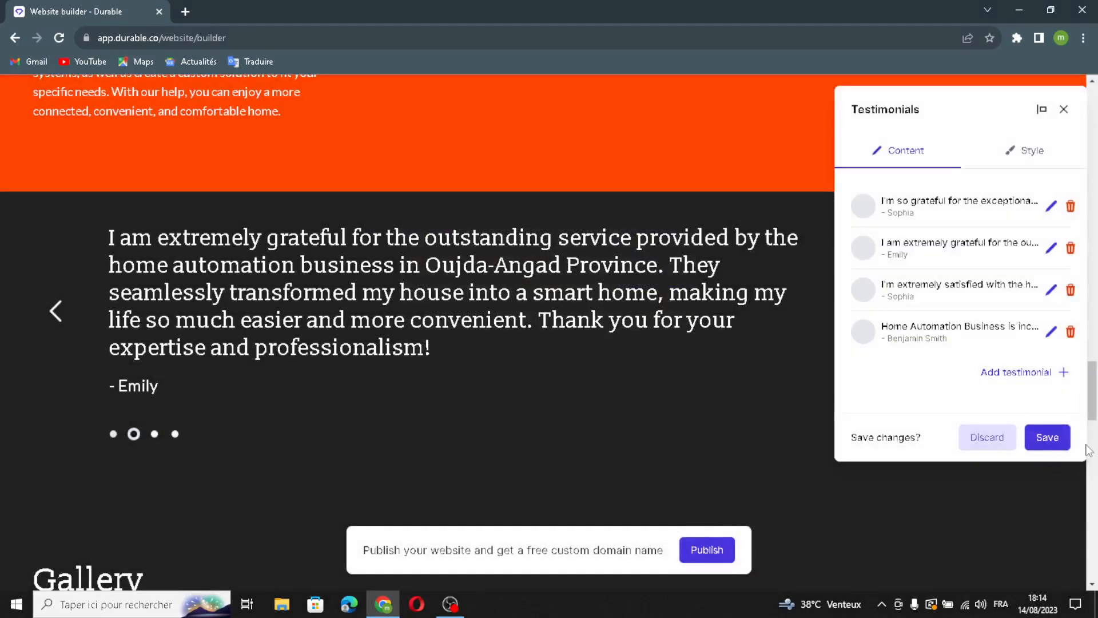
{"action": "left_click", "coordinate": [1054, 449]}
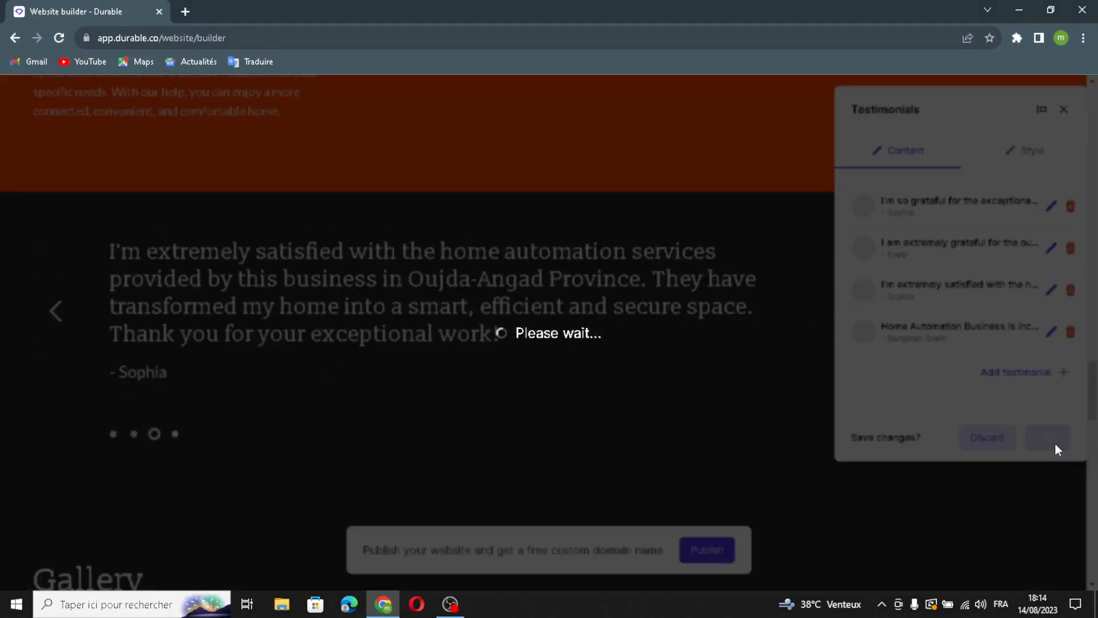
Open the Gallery section for editing and generate an additional image for it with AI
{"action": "scroll", "coordinate": [422, 286], "scroll_direction": "down", "scroll_amount": 9}
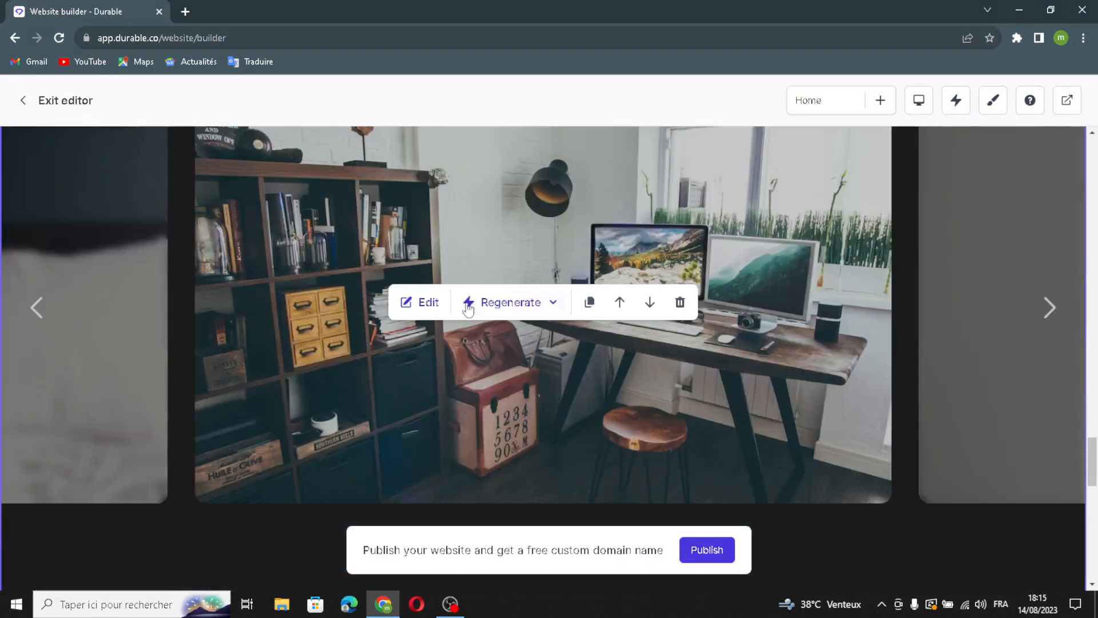
{"action": "left_click", "coordinate": [422, 304]}
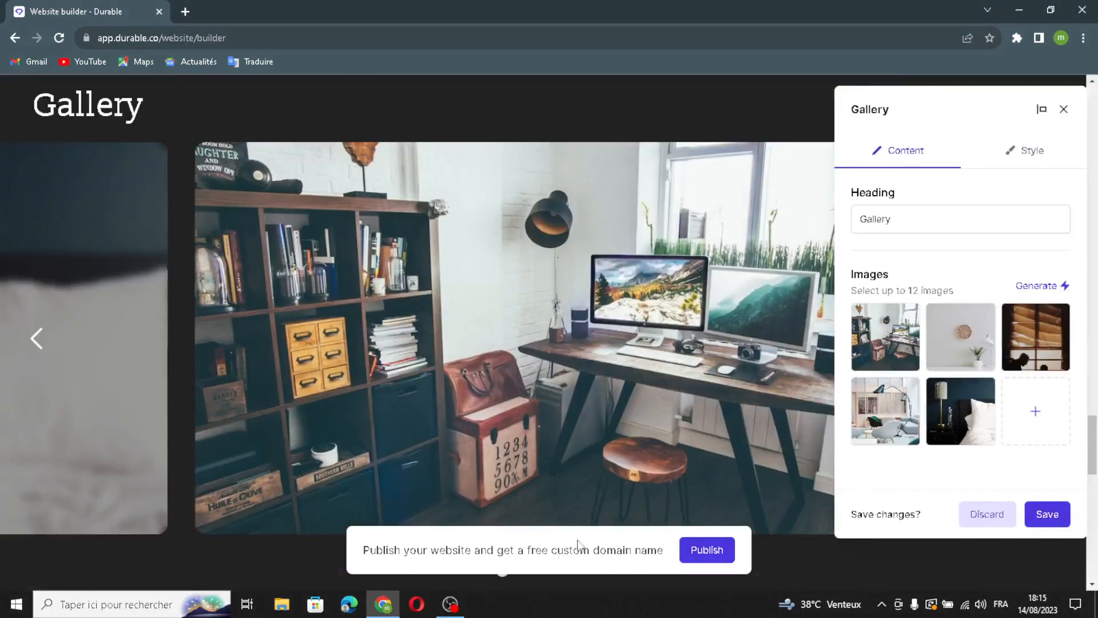
{"action": "left_click_drag", "start_coordinate": [909, 231], "coordinate": [879, 228]}
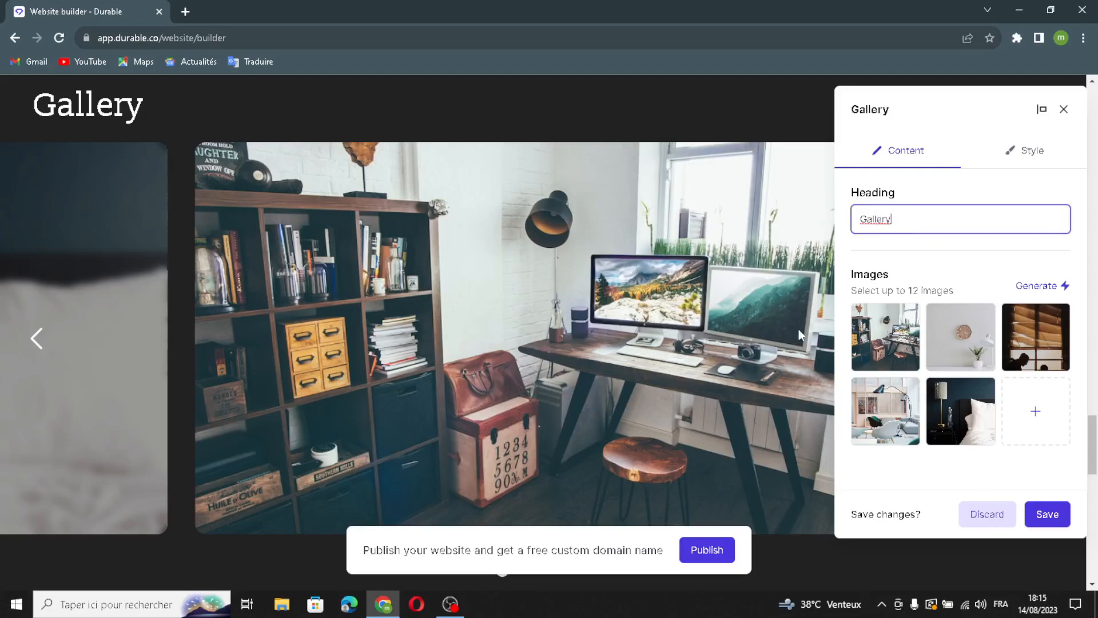
{"action": "left_click", "coordinate": [1035, 286]}
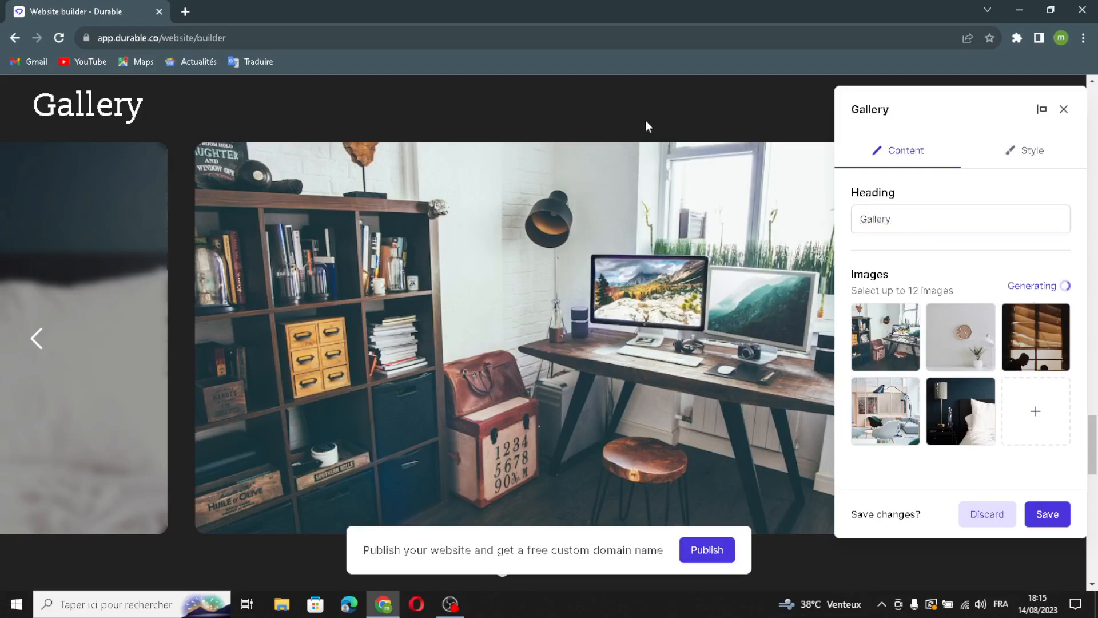
{"action": "mouse_move", "coordinate": [993, 356]}
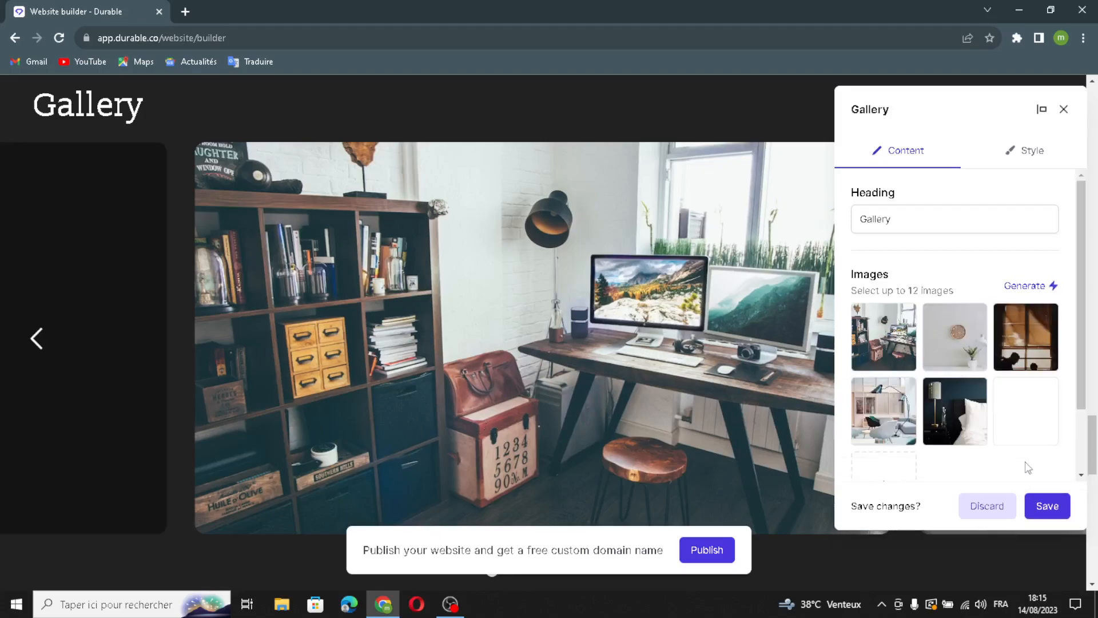
Open the upload area for a new gallery image, and search Google Images for "home automation" in a new browser tab
{"action": "left_click", "coordinate": [884, 486]}
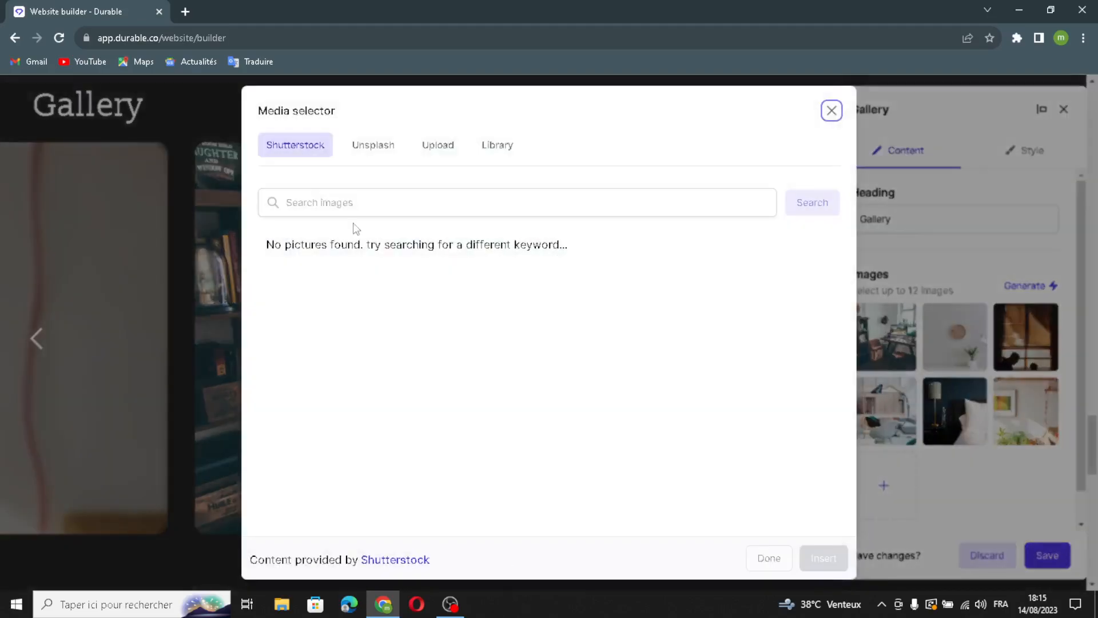
{"action": "left_click", "coordinate": [439, 149]}
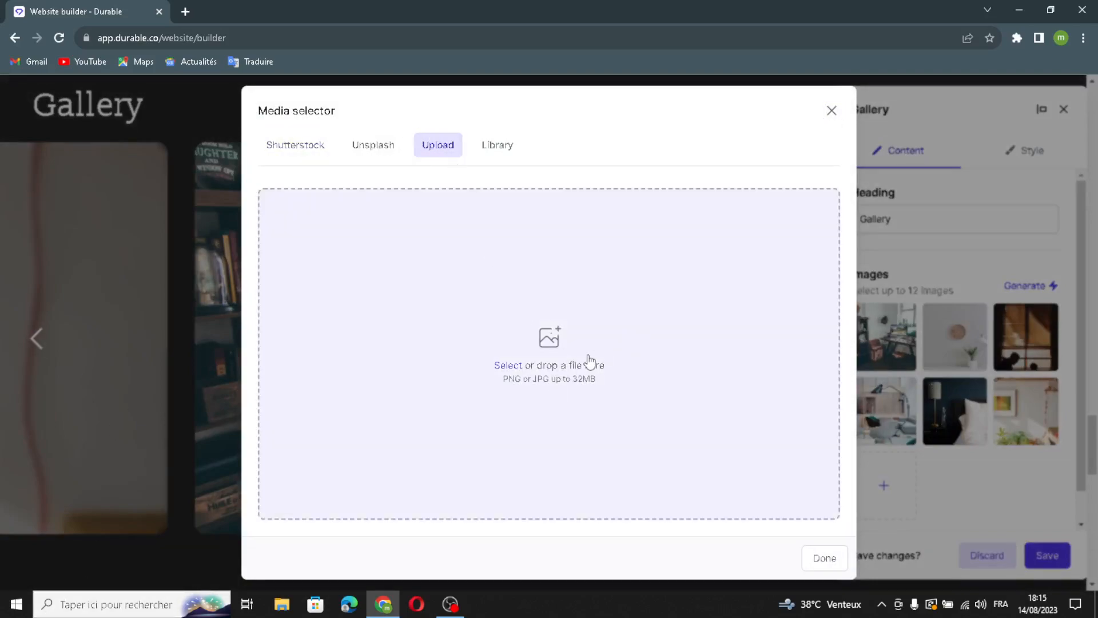
{"action": "left_click", "coordinate": [185, 12]}
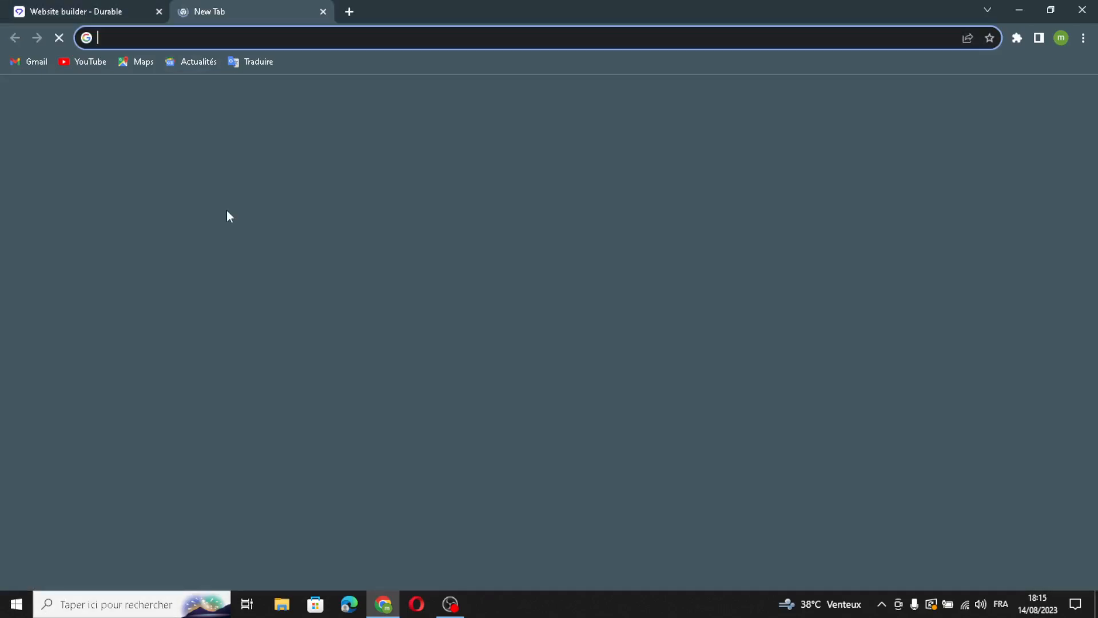
{"action": "type", "text": "hom"}
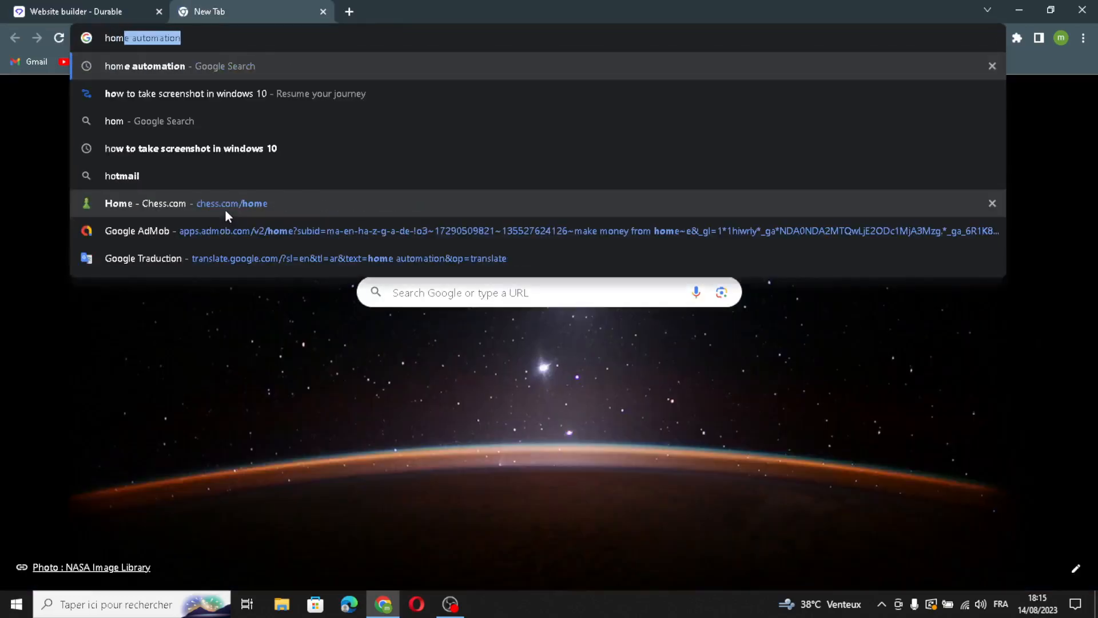
{"action": "type", "text": "e auto"}
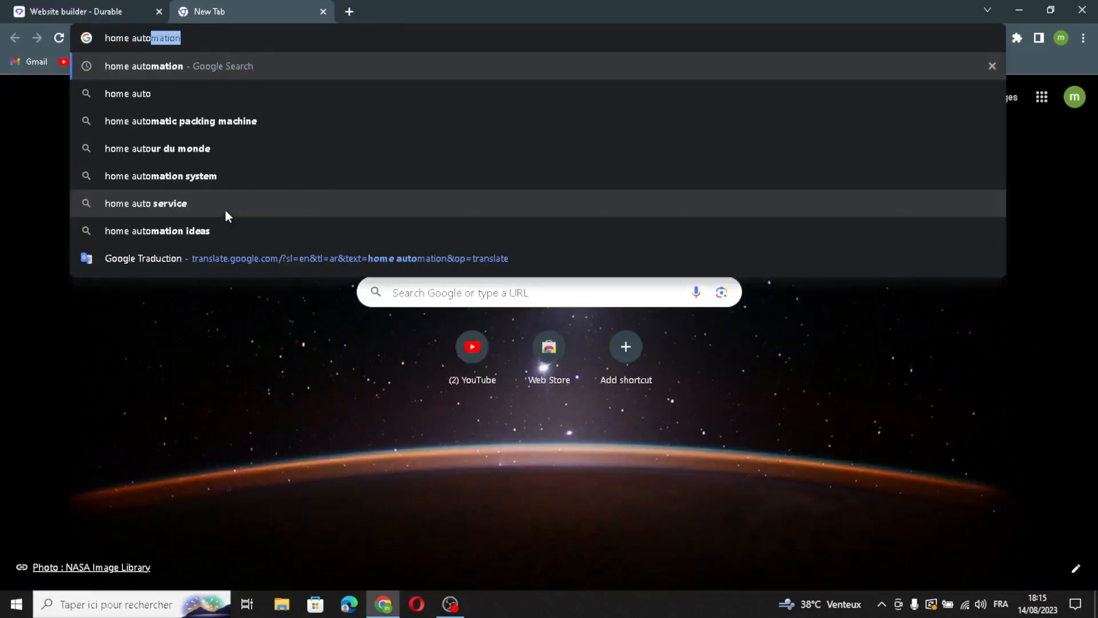
{"action": "type", "text": "mation"}
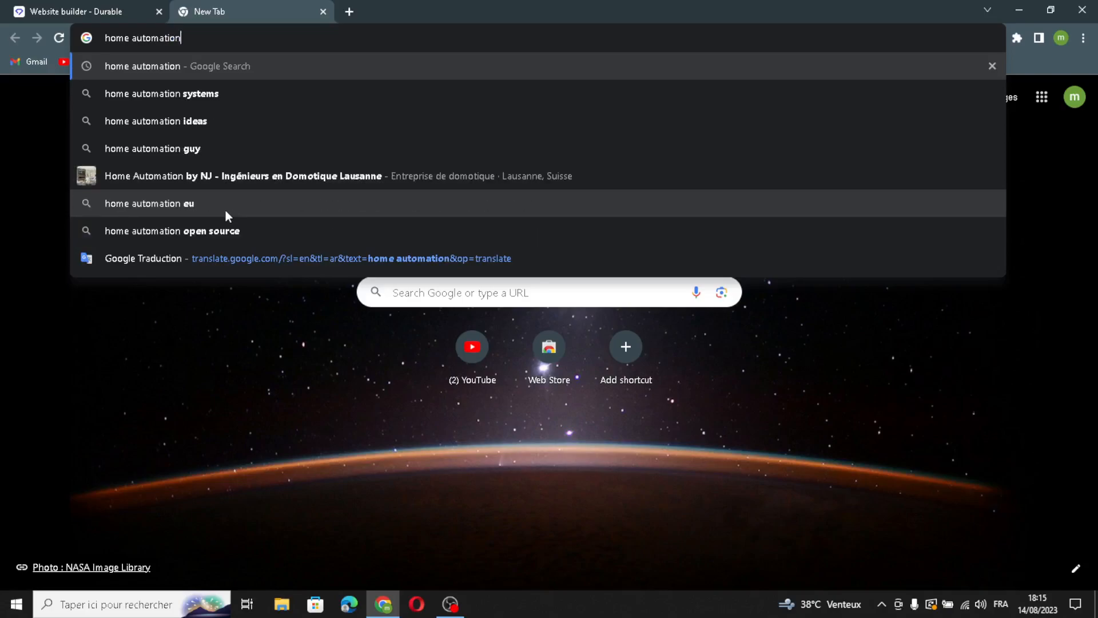
{"action": "key", "text": "Return"}
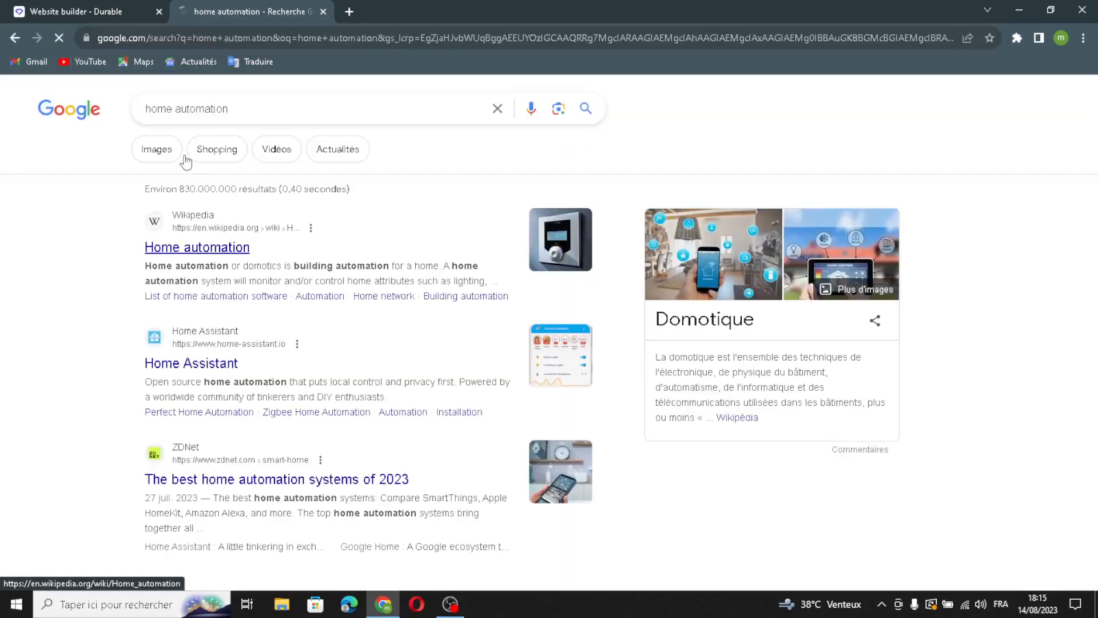
{"action": "left_click", "coordinate": [158, 150]}
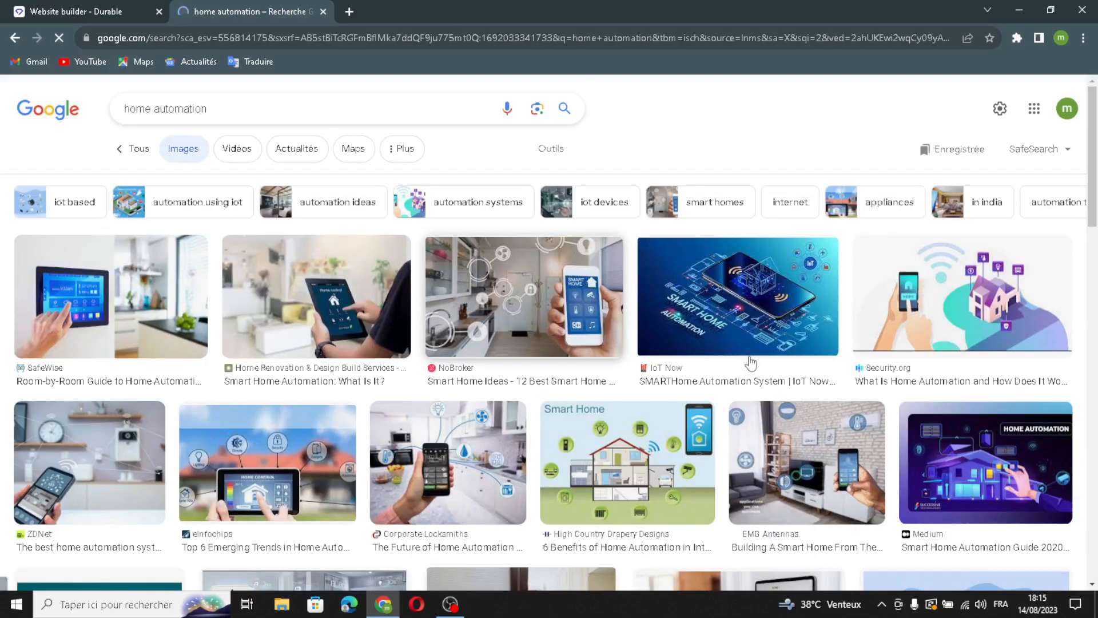
Upload the Ahmedabad Mirror smart house illustration from the image results to the gallery's media selector in Durable
{"action": "scroll", "coordinate": [762, 452], "scroll_direction": "down", "scroll_amount": 4}
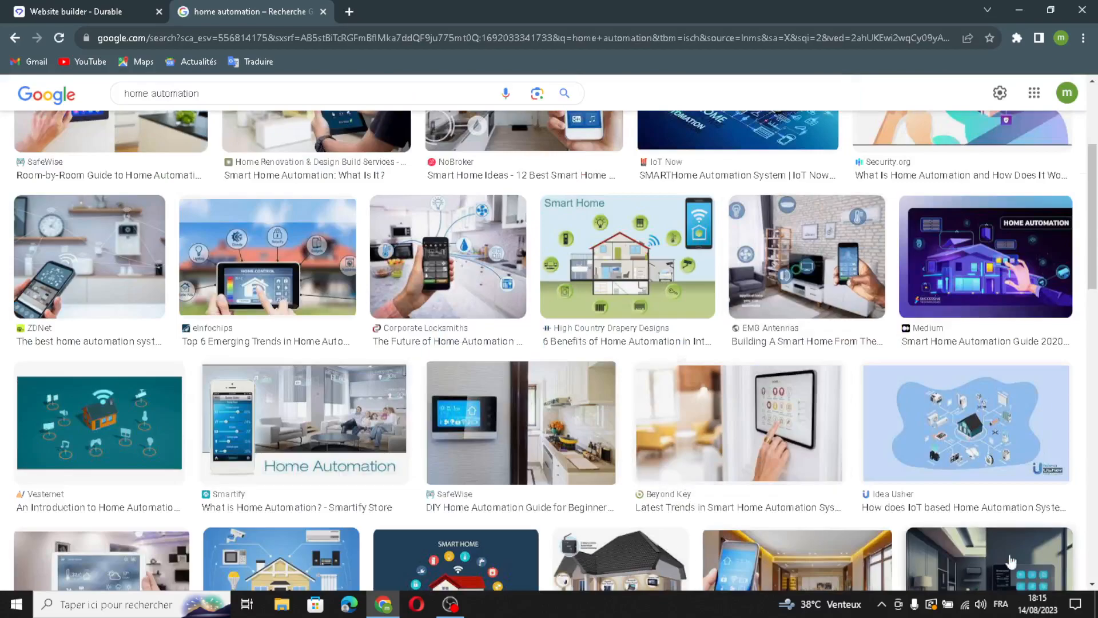
{"action": "scroll", "coordinate": [928, 509], "scroll_direction": "down", "scroll_amount": 1}
{"action": "scroll", "coordinate": [928, 509], "scroll_direction": "down", "scroll_amount": 3}
{"action": "scroll", "coordinate": [222, 345], "scroll_direction": "down", "scroll_amount": 1}
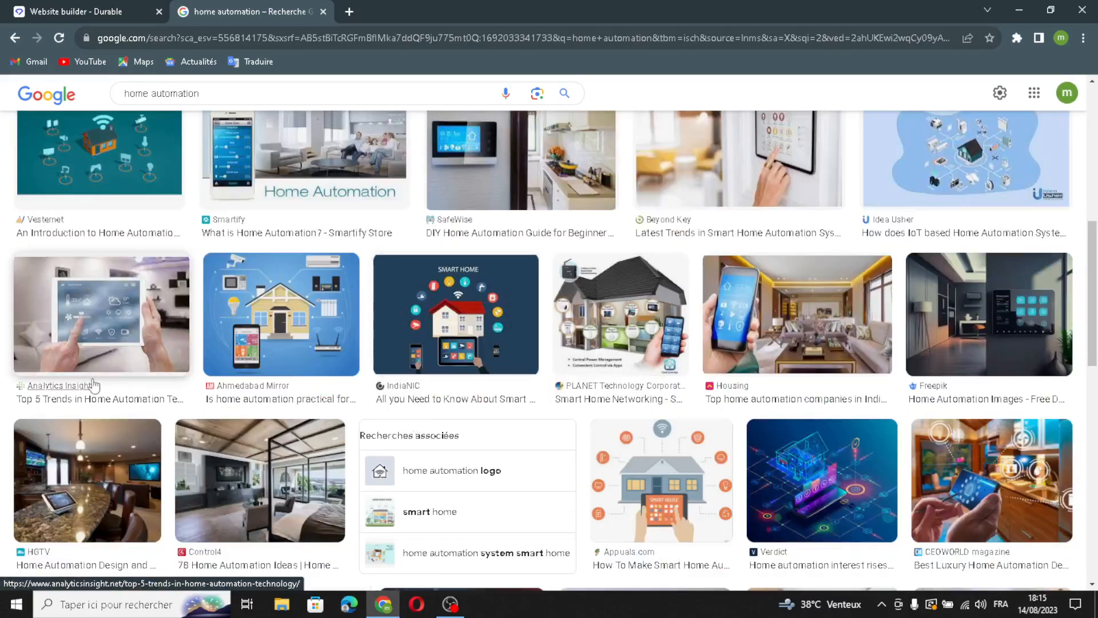
{"action": "left_click_drag", "start_coordinate": [221, 345], "coordinate": [272, 11]}
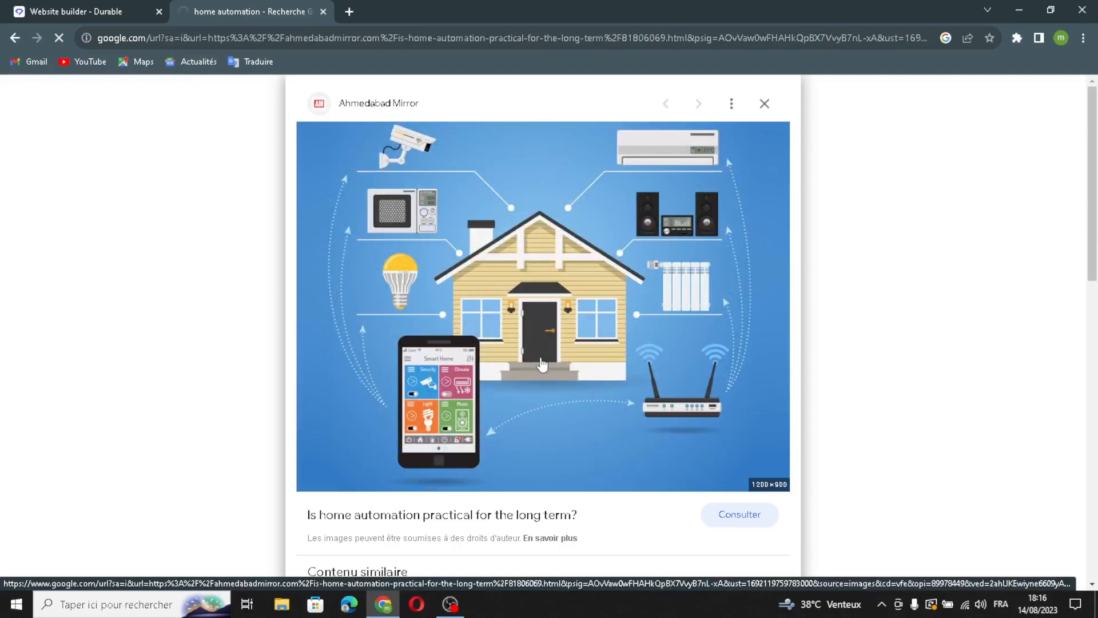
{"action": "left_click_drag", "start_coordinate": [540, 367], "coordinate": [603, 417]}
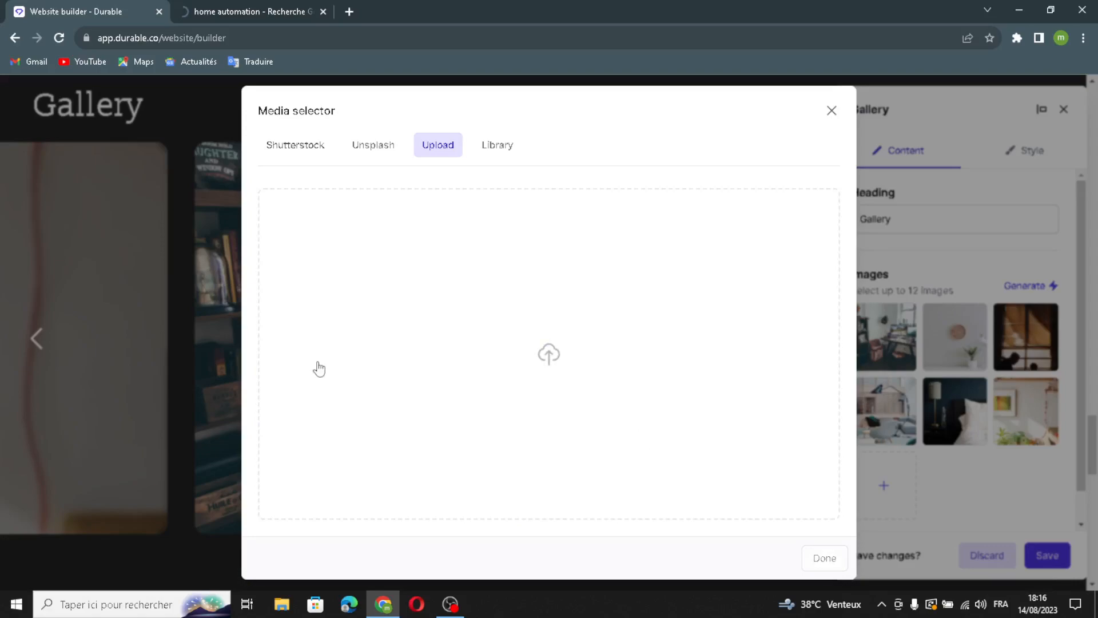
Insert the Shutterstock home automation picture of a hand holding a phone in a golden dining room into the gallery
{"action": "left_click", "coordinate": [293, 144]}
{"action": "scroll", "coordinate": [761, 435], "scroll_direction": "down", "scroll_amount": 2}
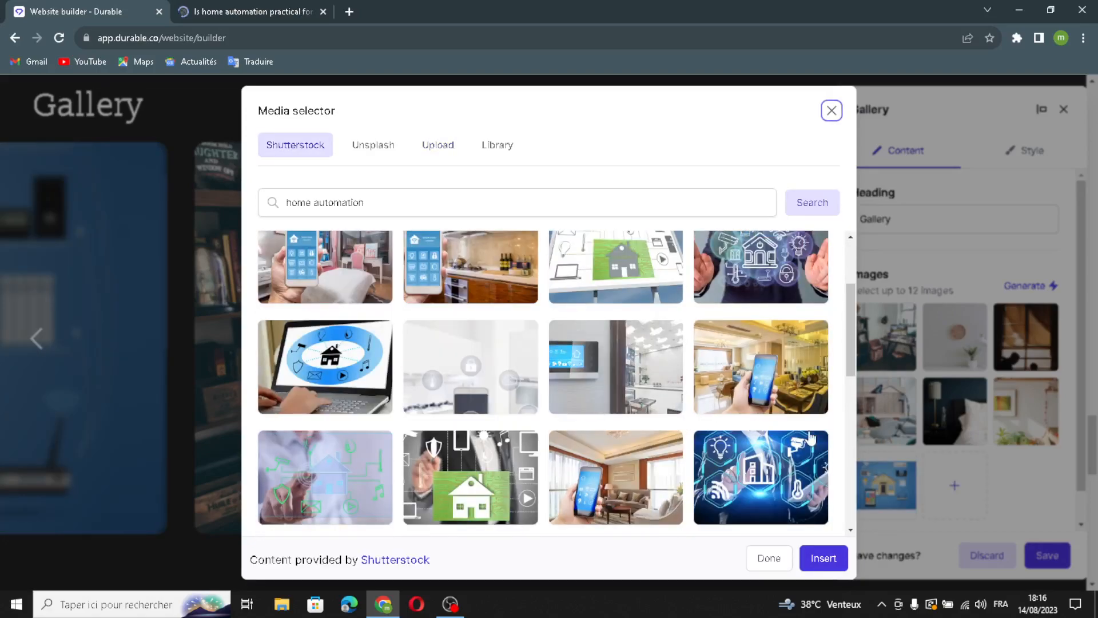
{"action": "left_click", "coordinate": [760, 383]}
{"action": "left_click", "coordinate": [824, 561]}
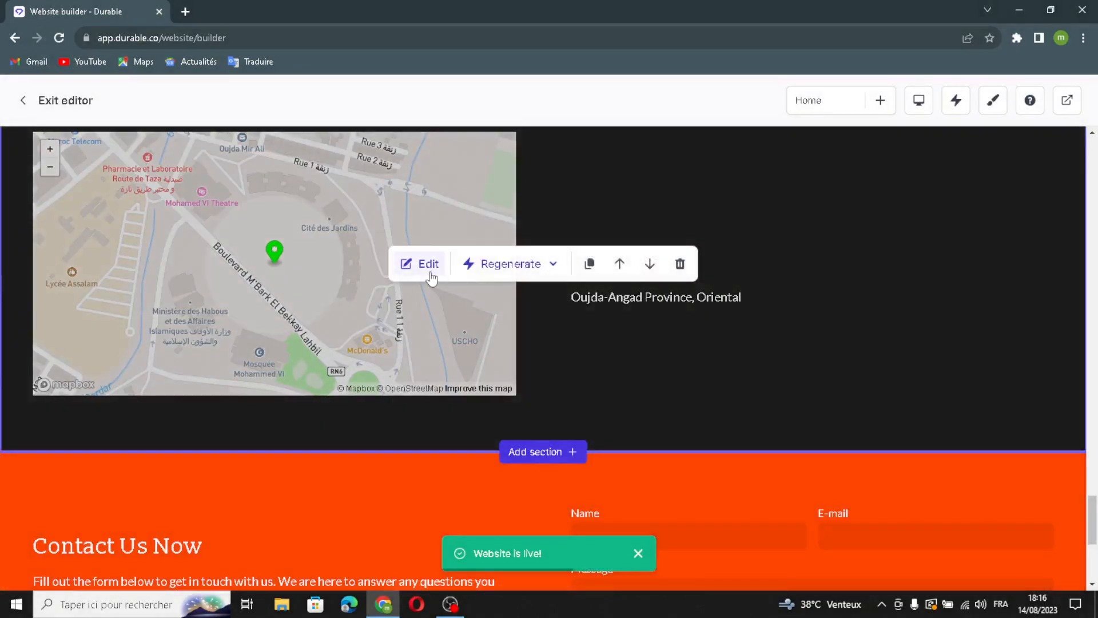
Review the Location section's heading, address and additional text field form, and close them without adding a field
{"action": "left_click", "coordinate": [430, 264]}
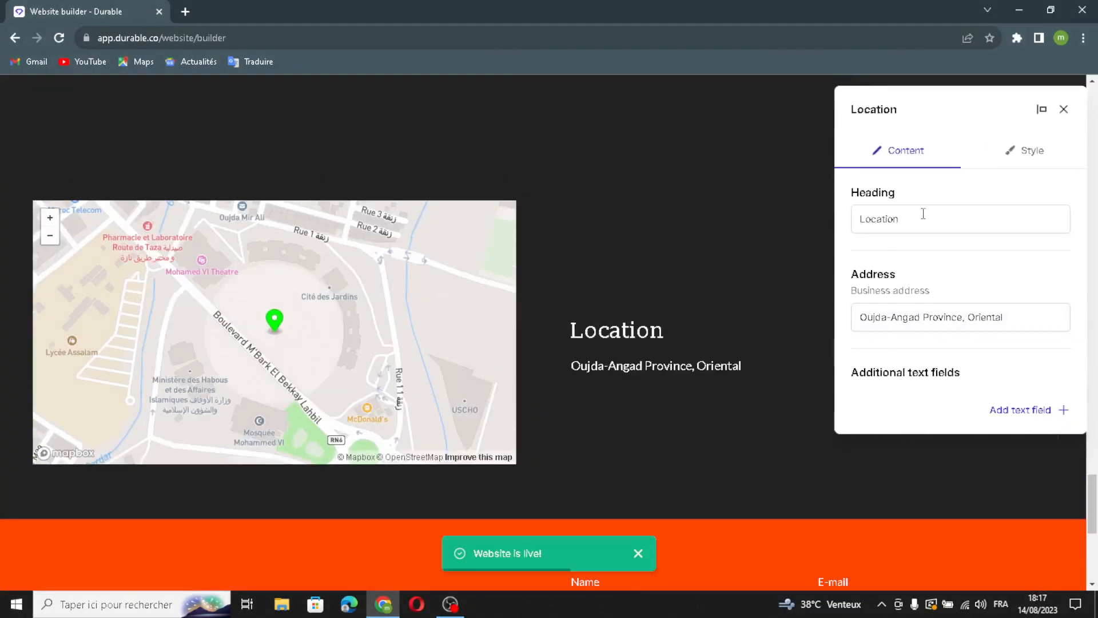
{"action": "left_click", "coordinate": [923, 214]}
{"action": "left_click_drag", "start_coordinate": [923, 214], "coordinate": [998, 206]}
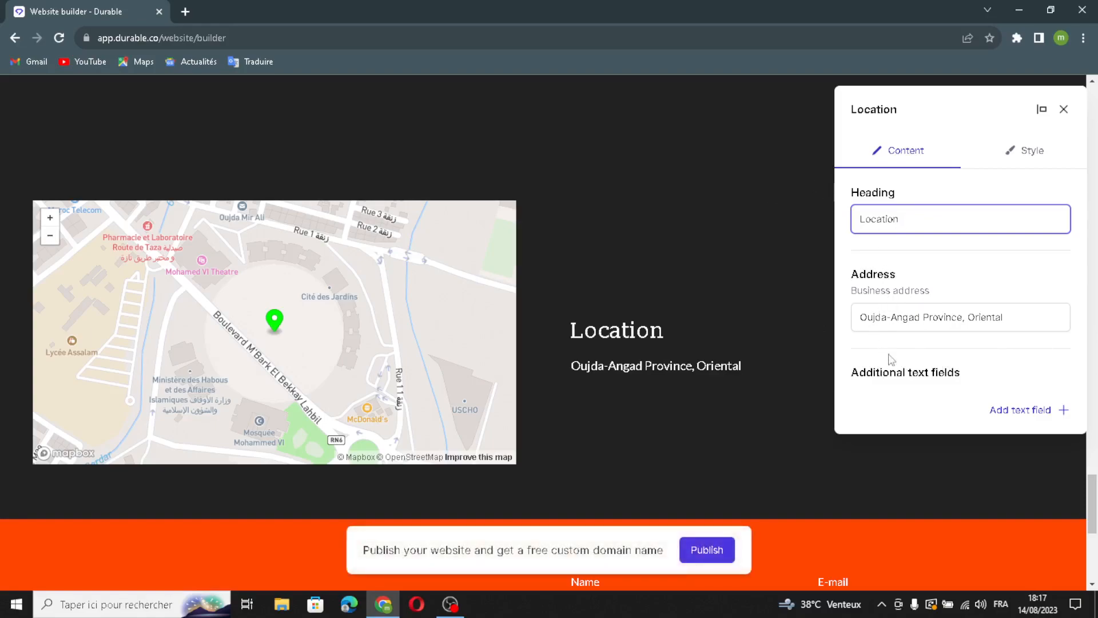
{"action": "left_click", "coordinate": [1017, 410]}
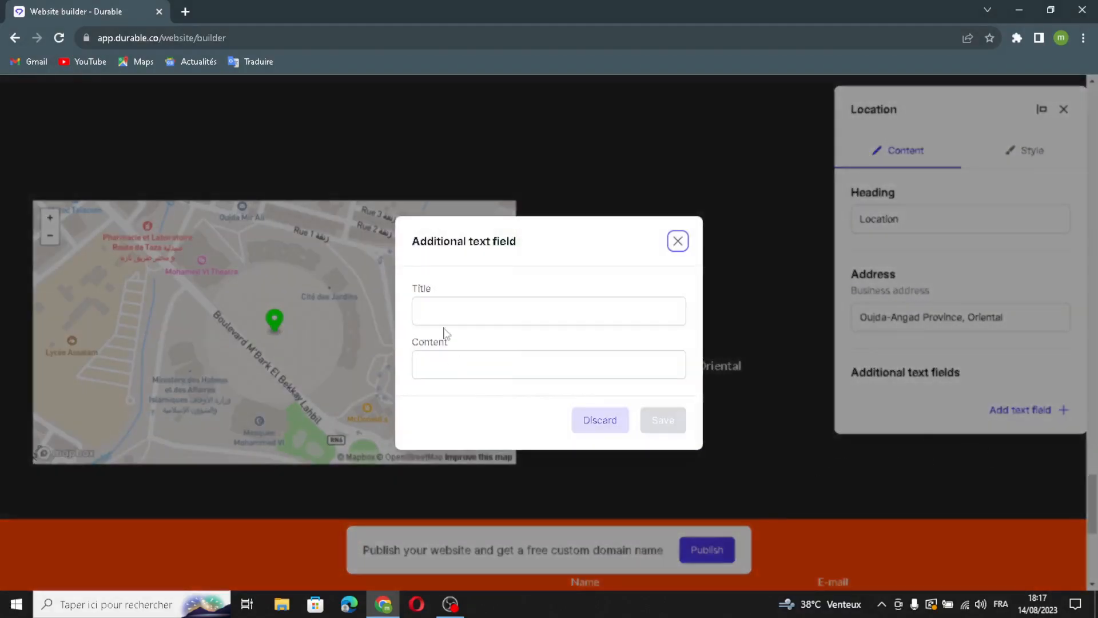
{"action": "left_click", "coordinate": [455, 316]}
{"action": "left_click", "coordinate": [474, 363]}
{"action": "left_click", "coordinate": [458, 314]}
{"action": "left_click", "coordinate": [547, 365]}
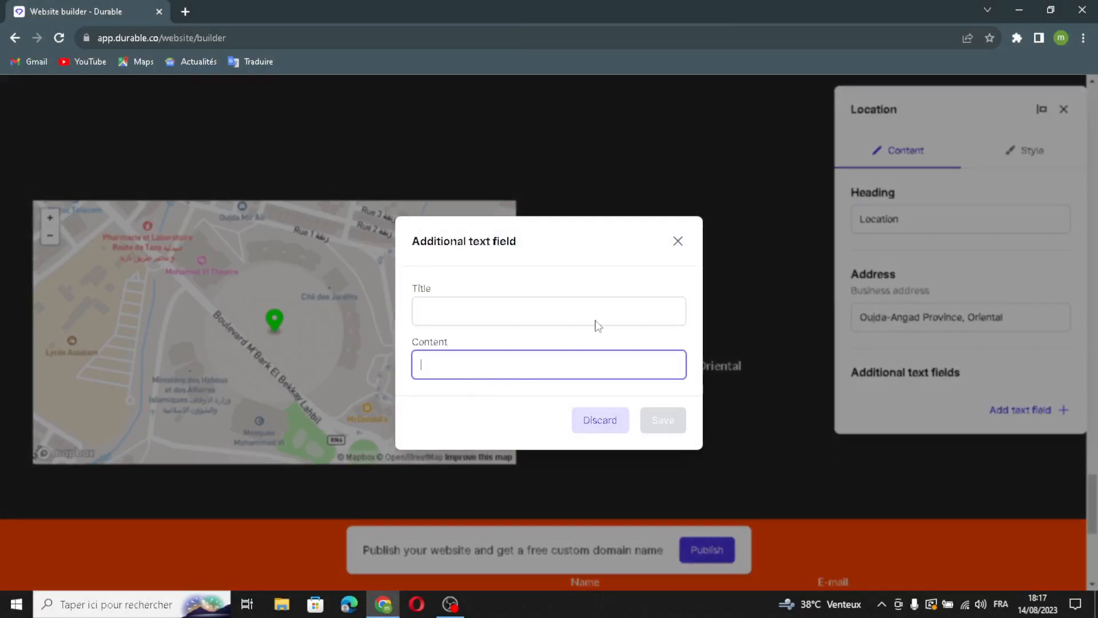
{"action": "left_click", "coordinate": [675, 244]}
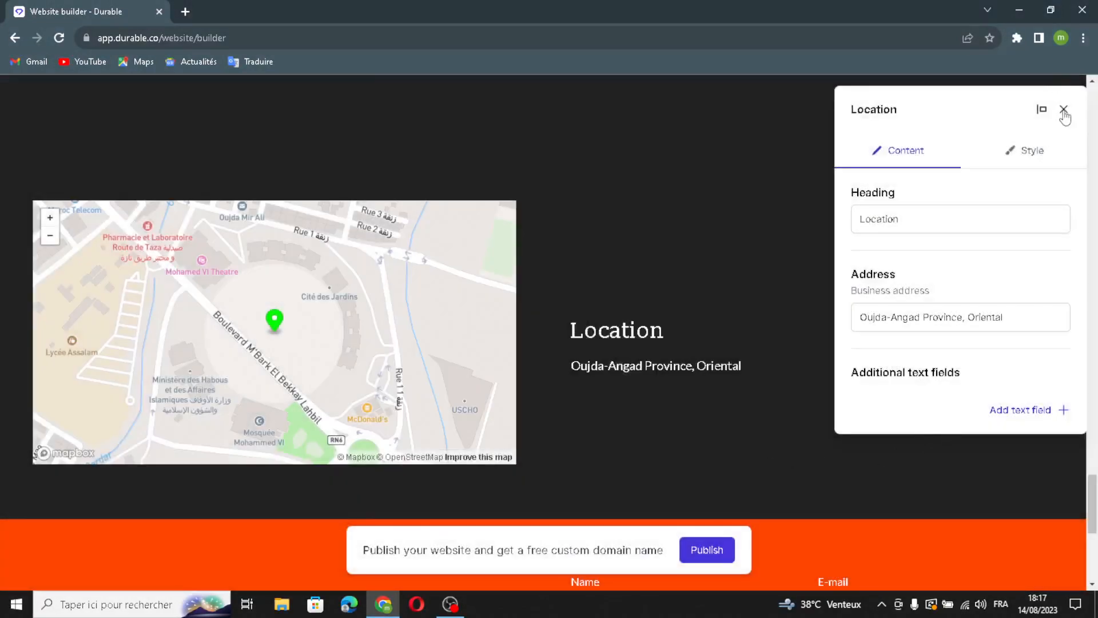
{"action": "left_click", "coordinate": [1063, 111]}
Open the Contact Us Now section for editing and regenerate its heading and text with AI
{"action": "scroll", "coordinate": [357, 398], "scroll_direction": "down", "scroll_amount": 5}
{"action": "scroll", "coordinate": [357, 402], "scroll_direction": "down", "scroll_amount": 1}
{"action": "left_click", "coordinate": [458, 368]}
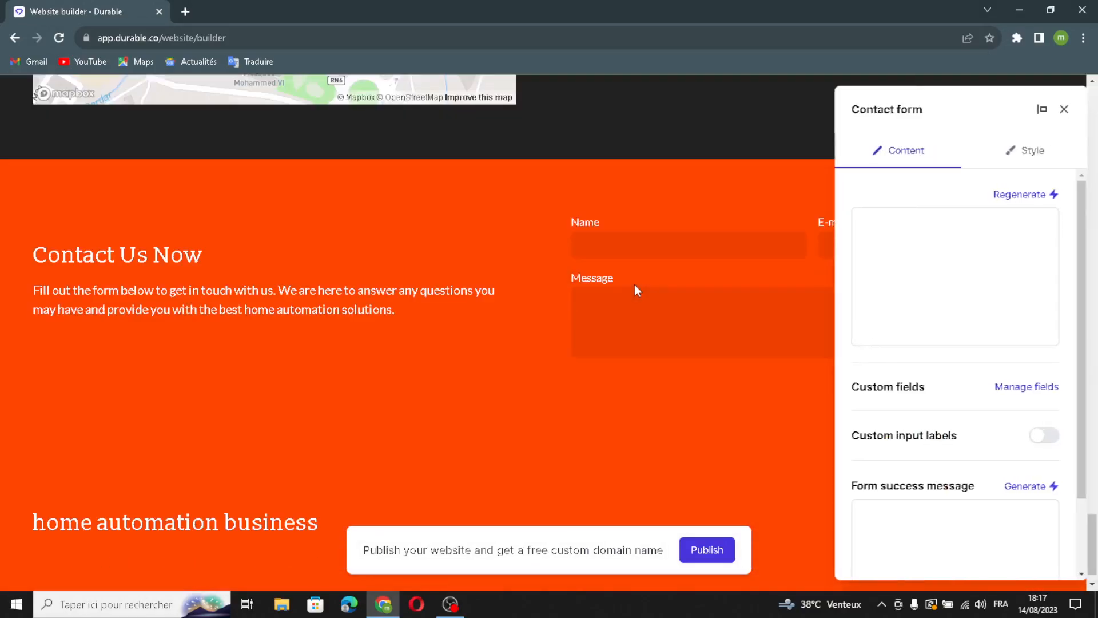
{"action": "left_click", "coordinate": [1049, 196]}
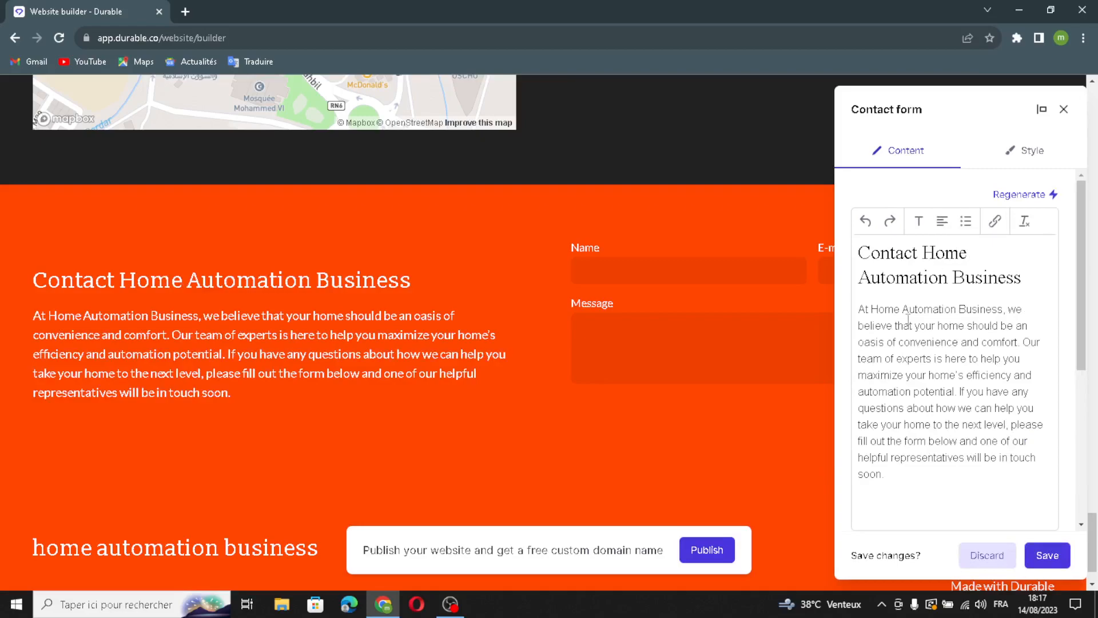
View the contact form's custom fields and turn on custom input labels
{"action": "scroll", "coordinate": [941, 434], "scroll_direction": "down", "scroll_amount": 4}
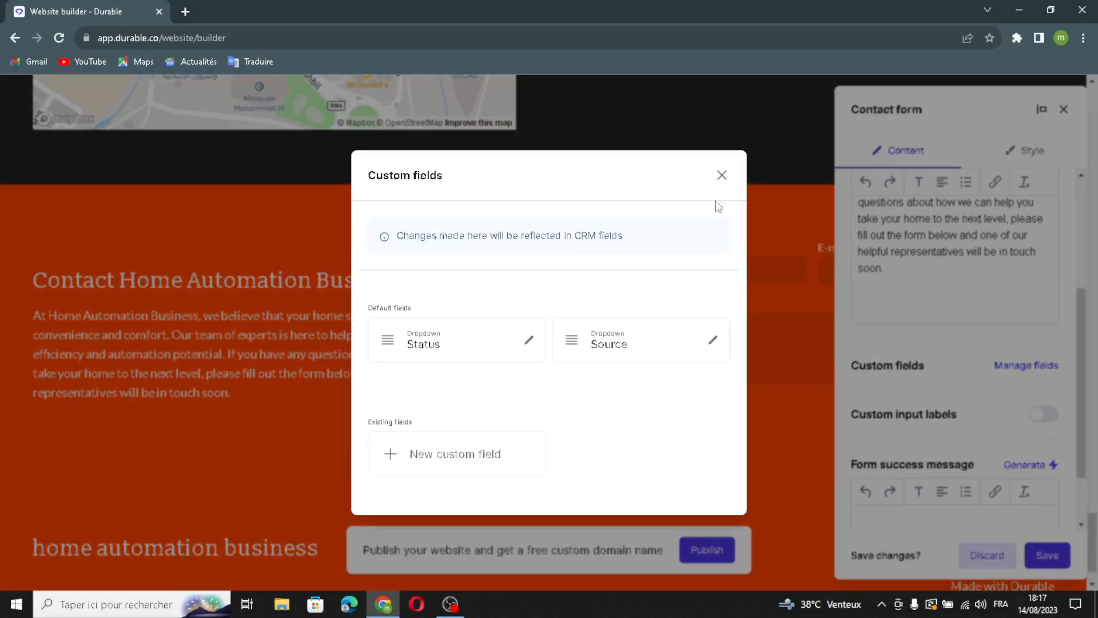
{"action": "left_click", "coordinate": [722, 178]}
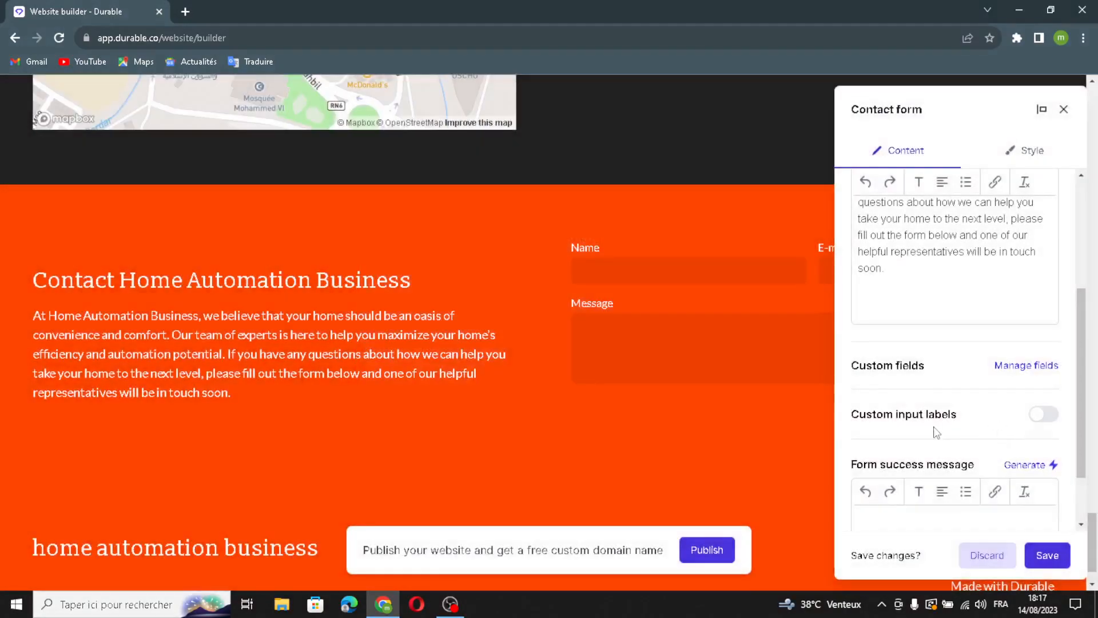
{"action": "left_click", "coordinate": [1045, 415]}
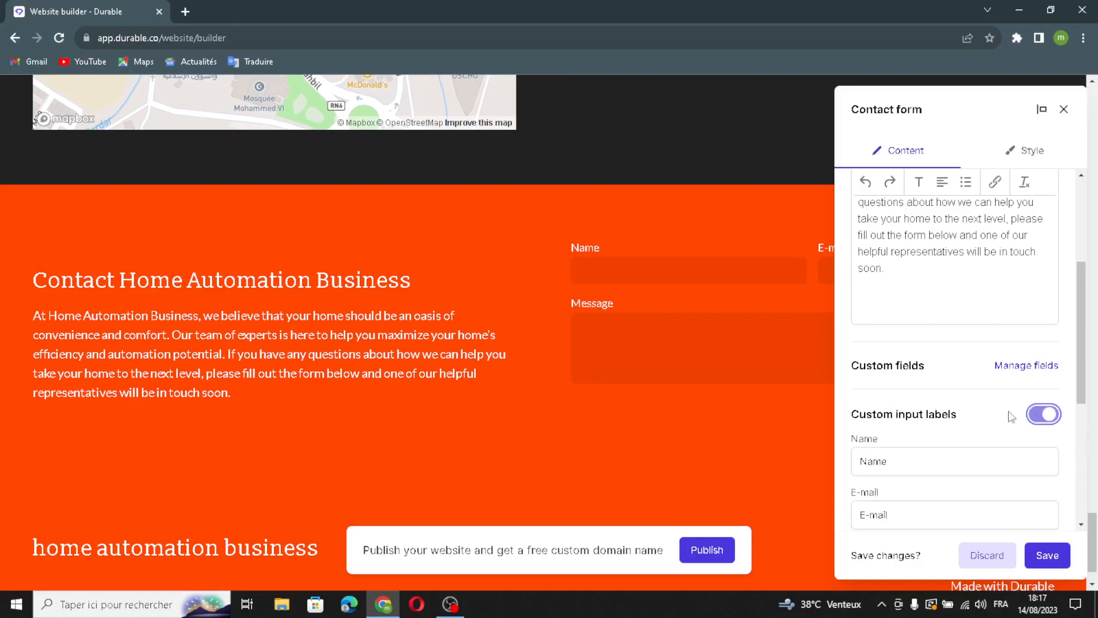
Generate the contact form's success message with AI and save the section
{"action": "scroll", "coordinate": [912, 422], "scroll_direction": "down", "scroll_amount": 3}
{"action": "scroll", "coordinate": [969, 376], "scroll_direction": "down", "scroll_amount": 3}
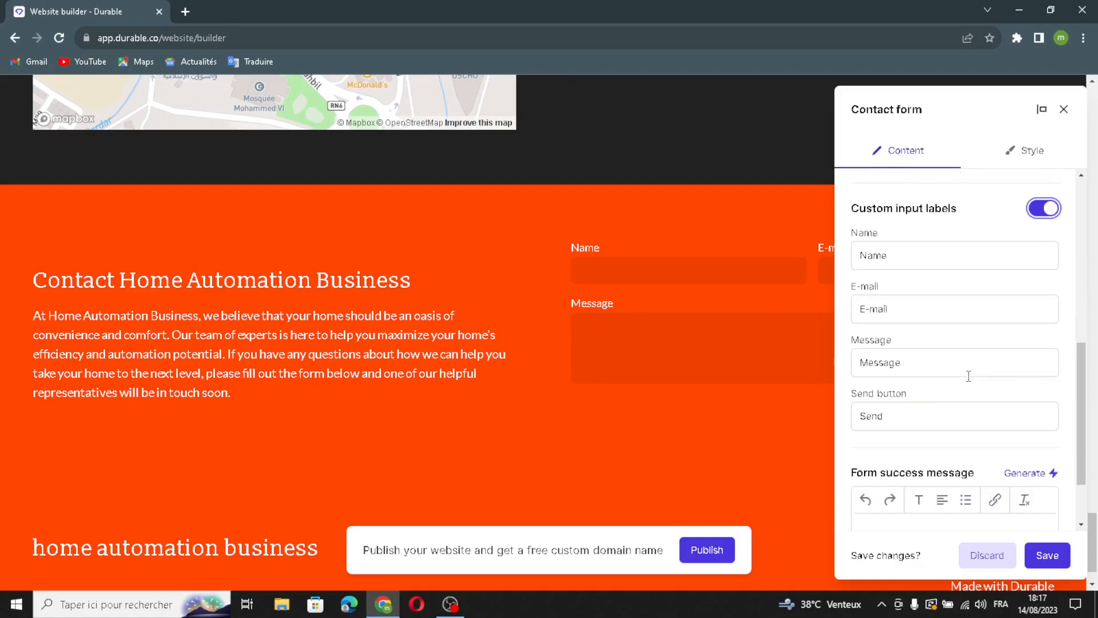
{"action": "left_click", "coordinate": [1052, 388]}
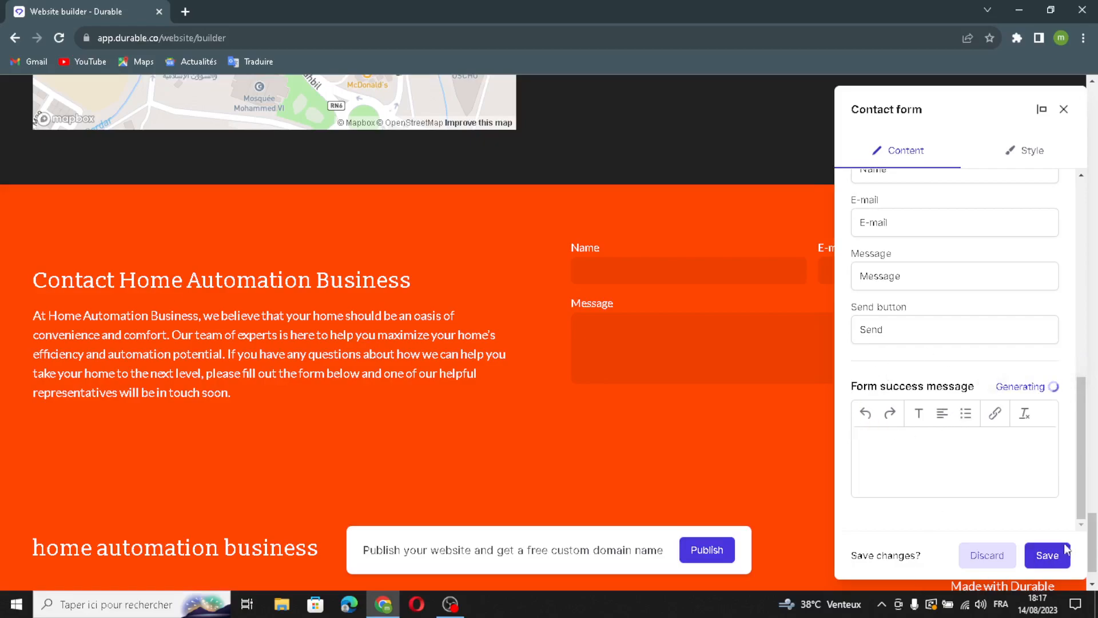
{"action": "left_click", "coordinate": [1046, 559]}
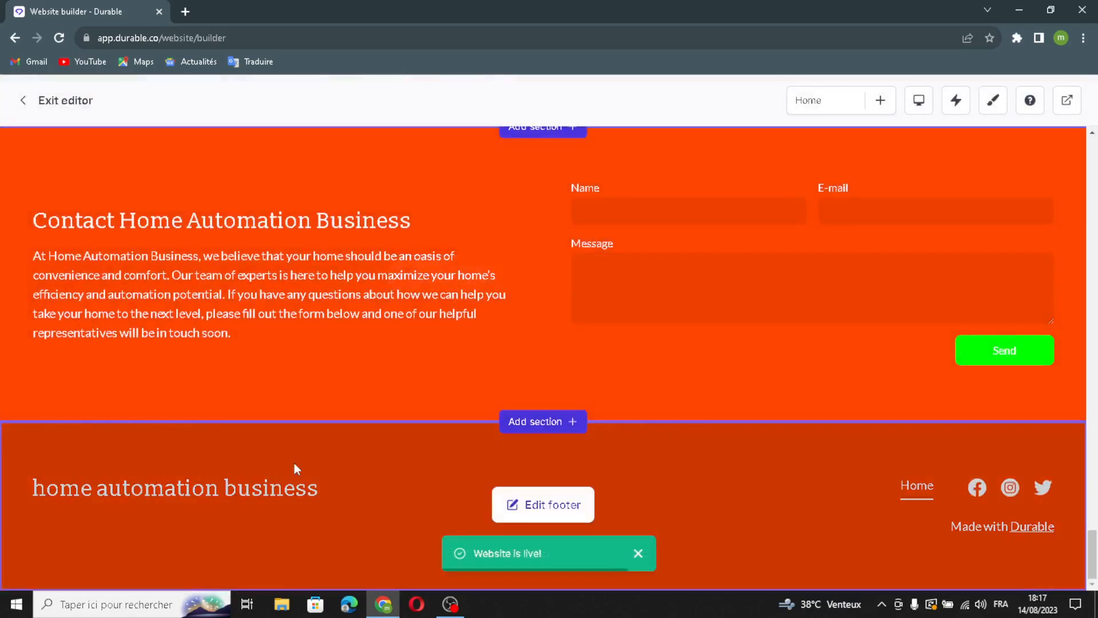
Open the footer for editing and turn on the option that replaces the company name with a logo
{"action": "left_click", "coordinate": [566, 518]}
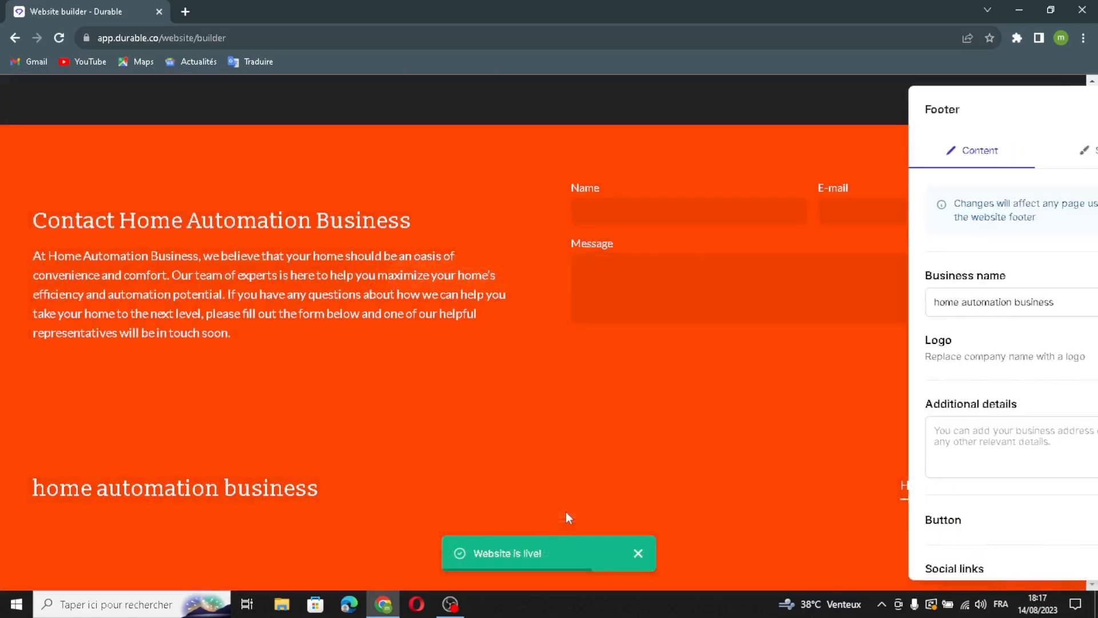
{"action": "left_click_drag", "start_coordinate": [1007, 303], "coordinate": [908, 307]}
{"action": "left_click", "coordinate": [1024, 286]}
{"action": "left_click", "coordinate": [1043, 348]}
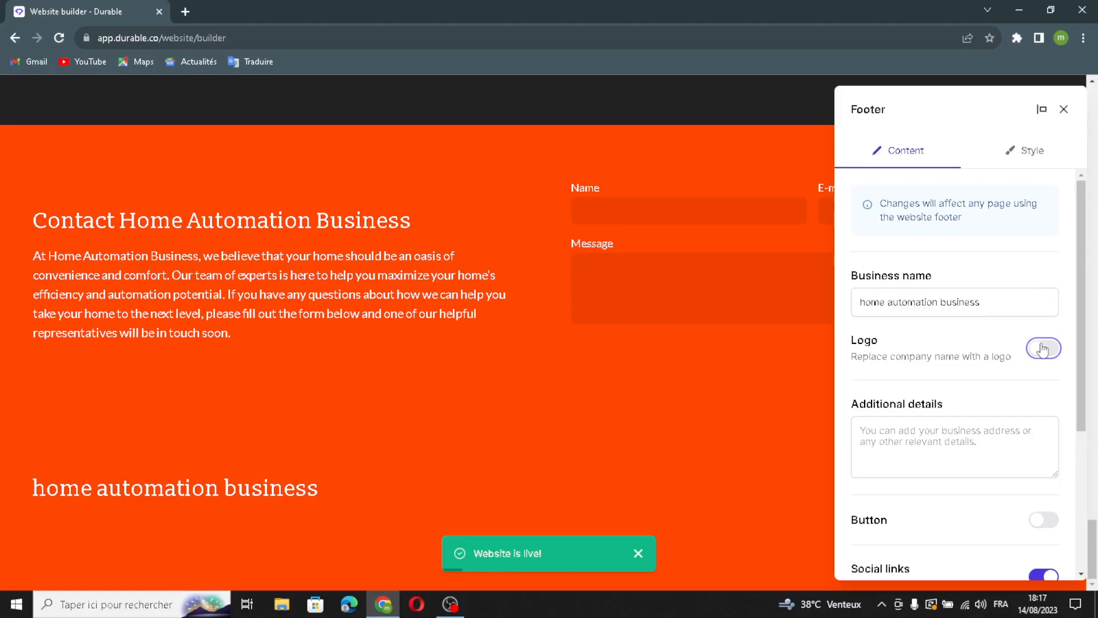
{"action": "scroll", "coordinate": [990, 429], "scroll_direction": "down", "scroll_amount": 2}
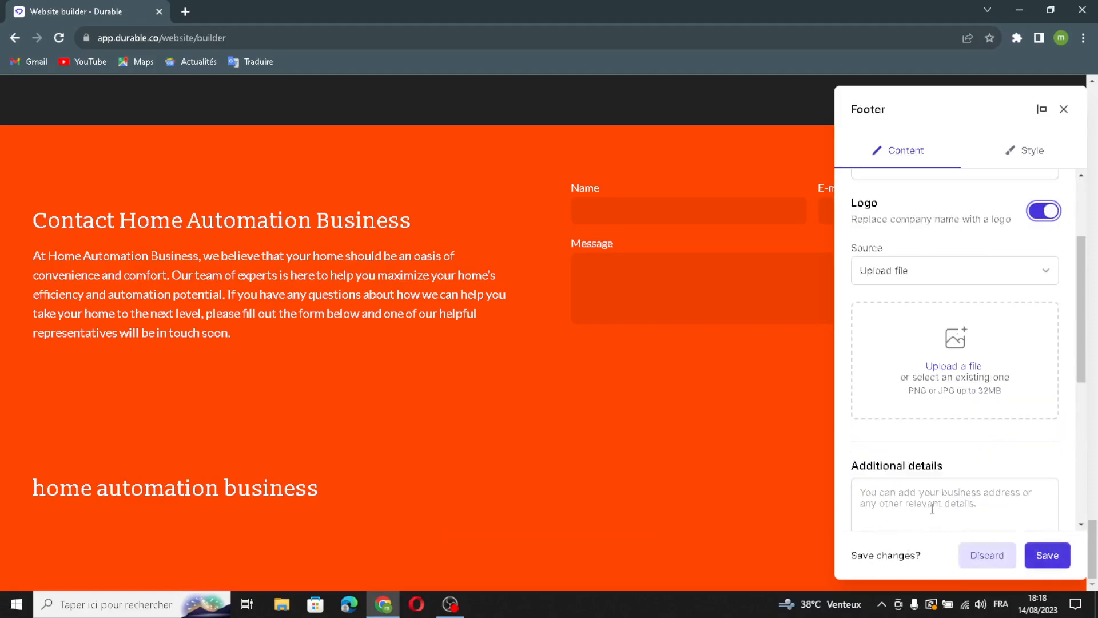
Try out the footer's additional details field and button option, leaving the button turned off
{"action": "scroll", "coordinate": [937, 412], "scroll_direction": "down", "scroll_amount": 1}
{"action": "left_click", "coordinate": [924, 420]}
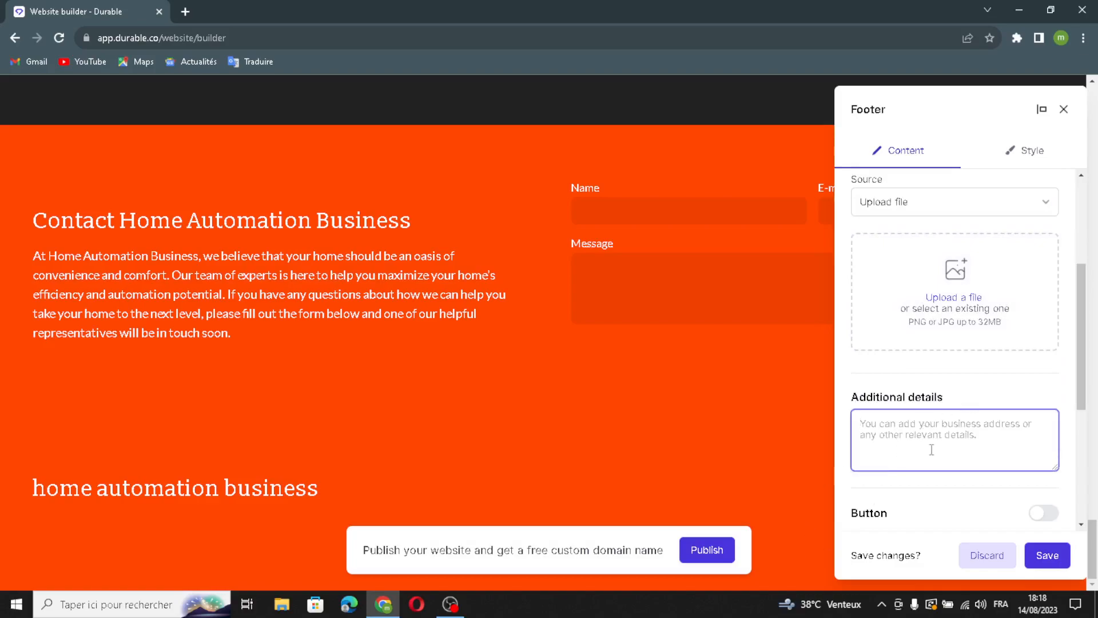
{"action": "scroll", "coordinate": [954, 413], "scroll_direction": "down", "scroll_amount": 4}
{"action": "left_click", "coordinate": [895, 448]}
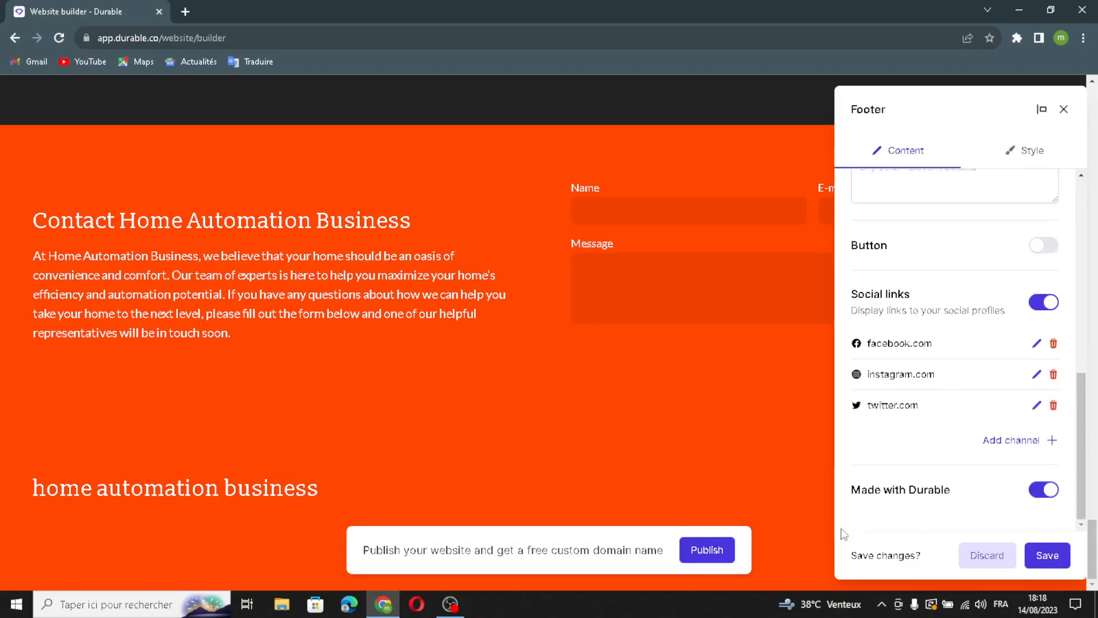
{"action": "left_click", "coordinate": [1042, 245]}
{"action": "left_click", "coordinate": [952, 286]}
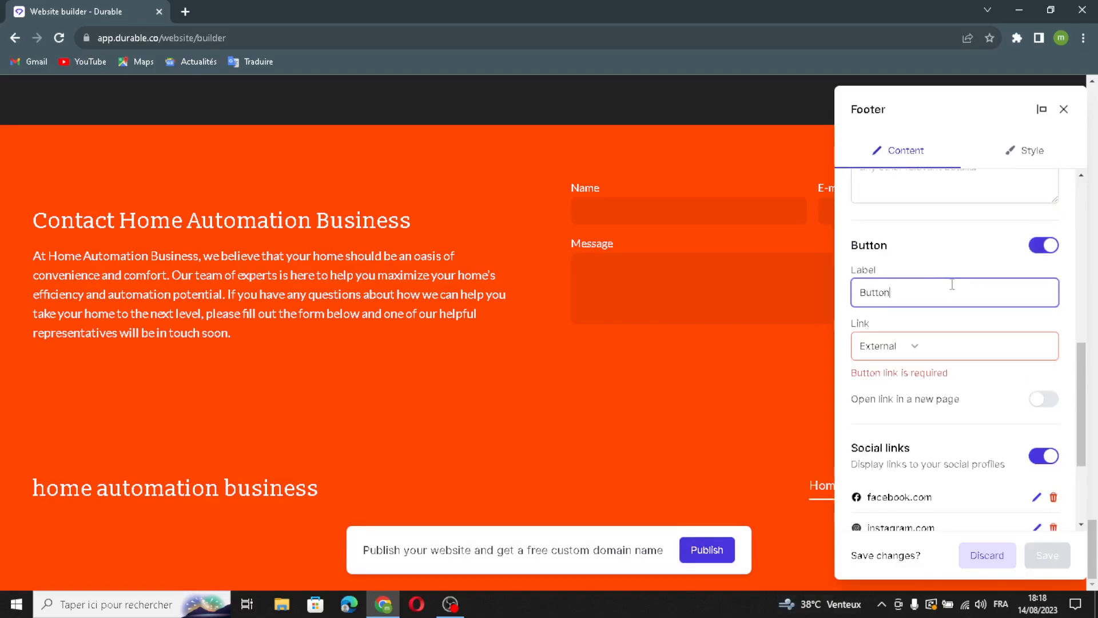
{"action": "left_click", "coordinate": [1042, 258]}
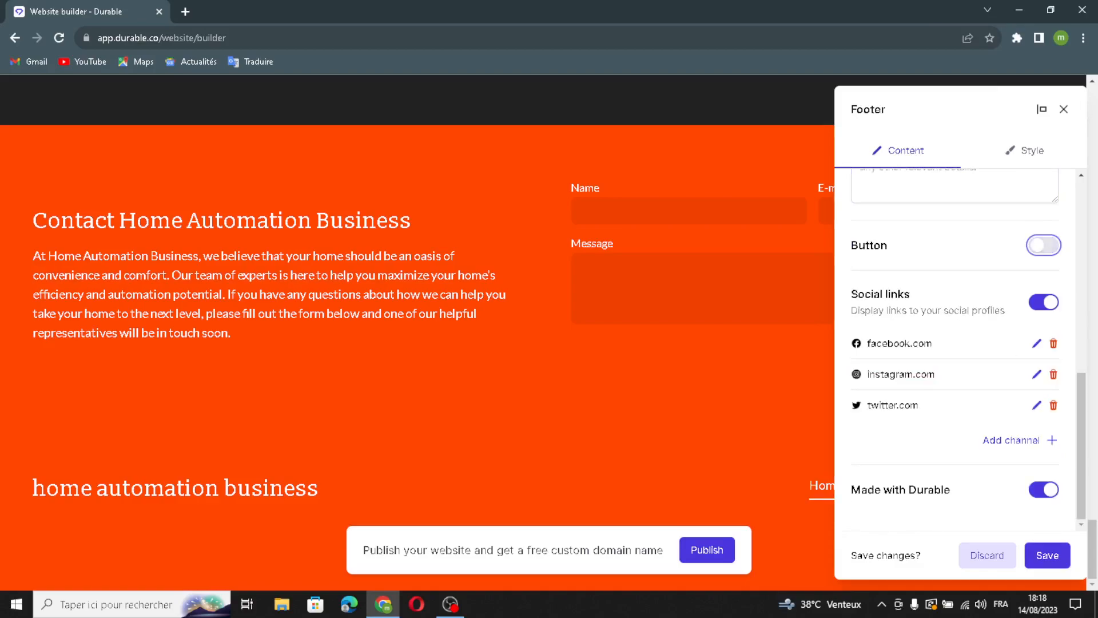
Turn the footer's social links off and back on
{"action": "left_click", "coordinate": [1051, 303]}
{"action": "left_click", "coordinate": [1052, 448]}
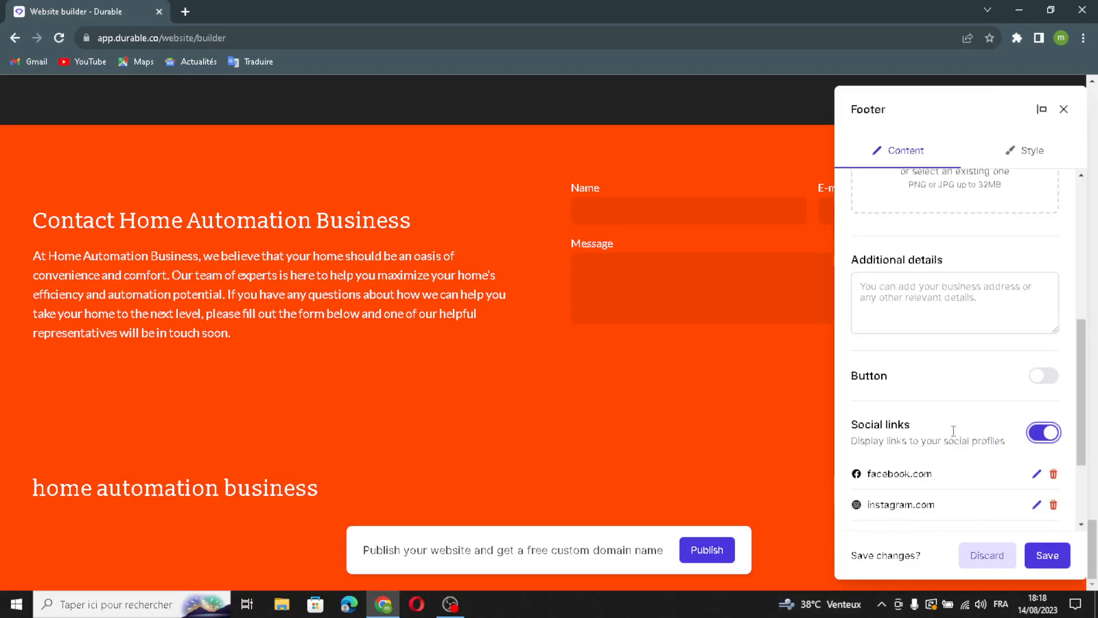
{"action": "left_click", "coordinate": [1031, 308]}
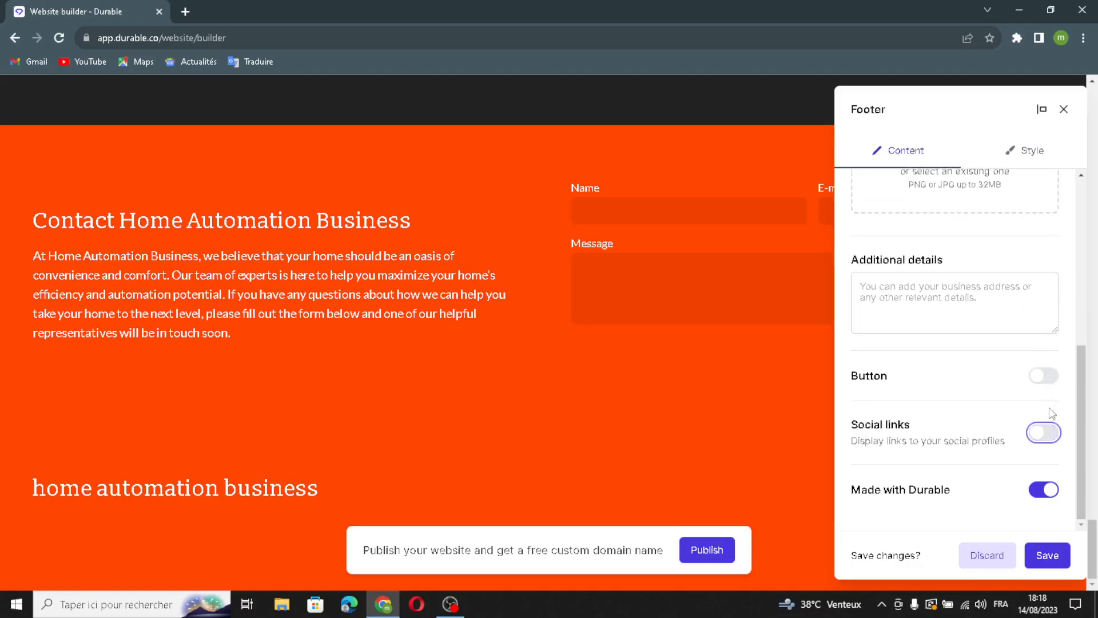
{"action": "left_click", "coordinate": [1038, 442]}
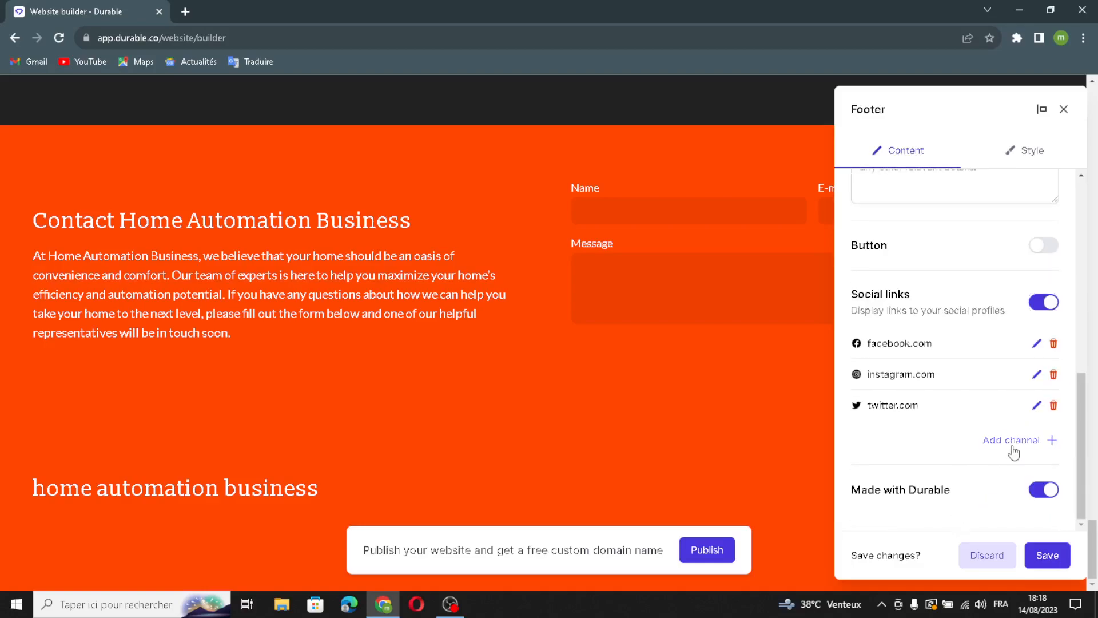
{"action": "left_click", "coordinate": [1014, 452]}
{"action": "left_click", "coordinate": [463, 307]}
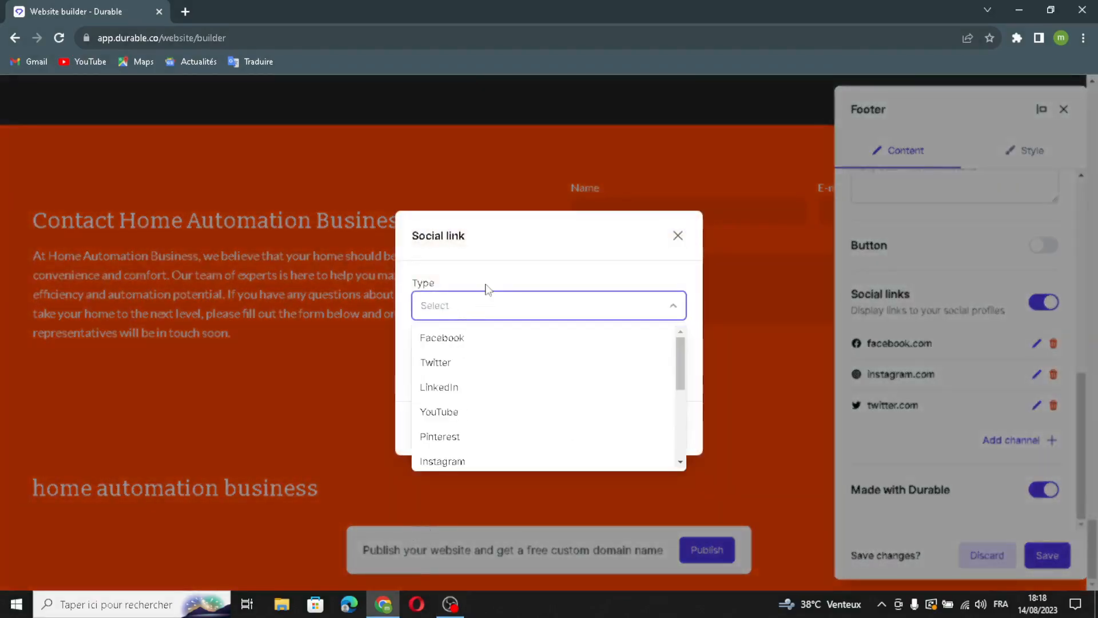
{"action": "left_click", "coordinate": [474, 302]}
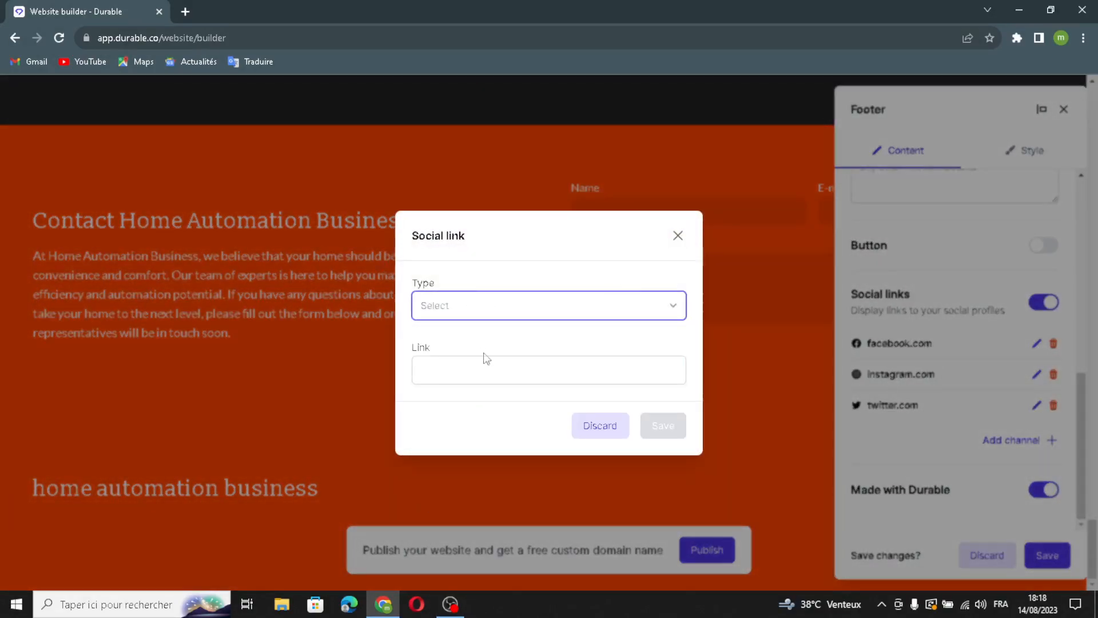
{"action": "left_click", "coordinate": [511, 361]}
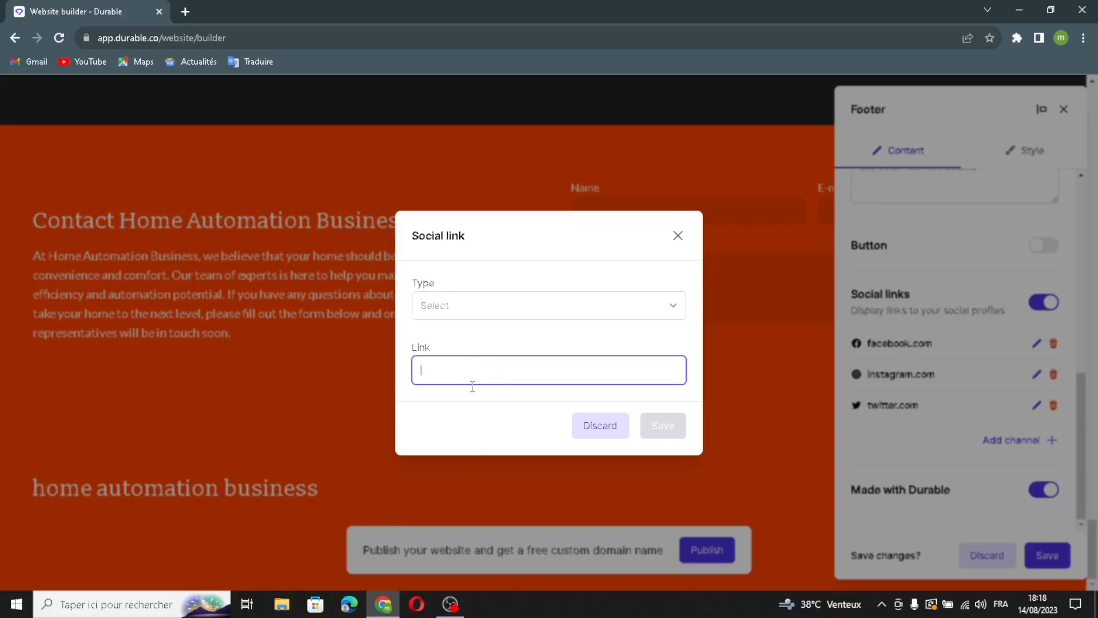
{"action": "left_click", "coordinate": [678, 236]}
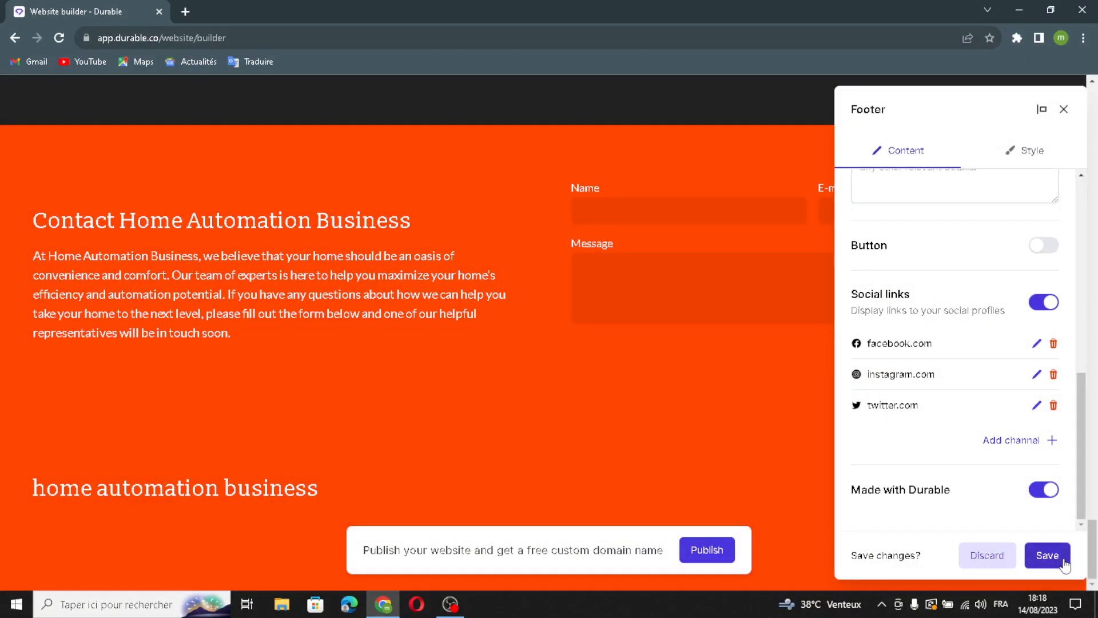
Save the footer changes
{"action": "left_click", "coordinate": [1047, 556]}
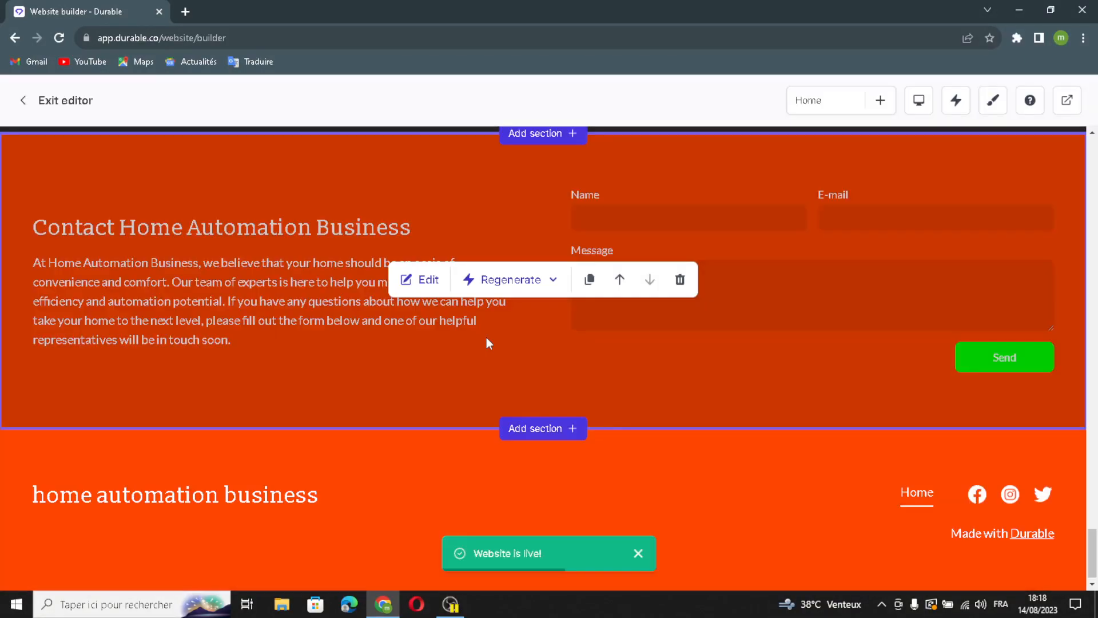
Regenerate the Gallery section's content and its style with AI
{"action": "scroll", "coordinate": [515, 299], "scroll_direction": "up", "scroll_amount": 15}
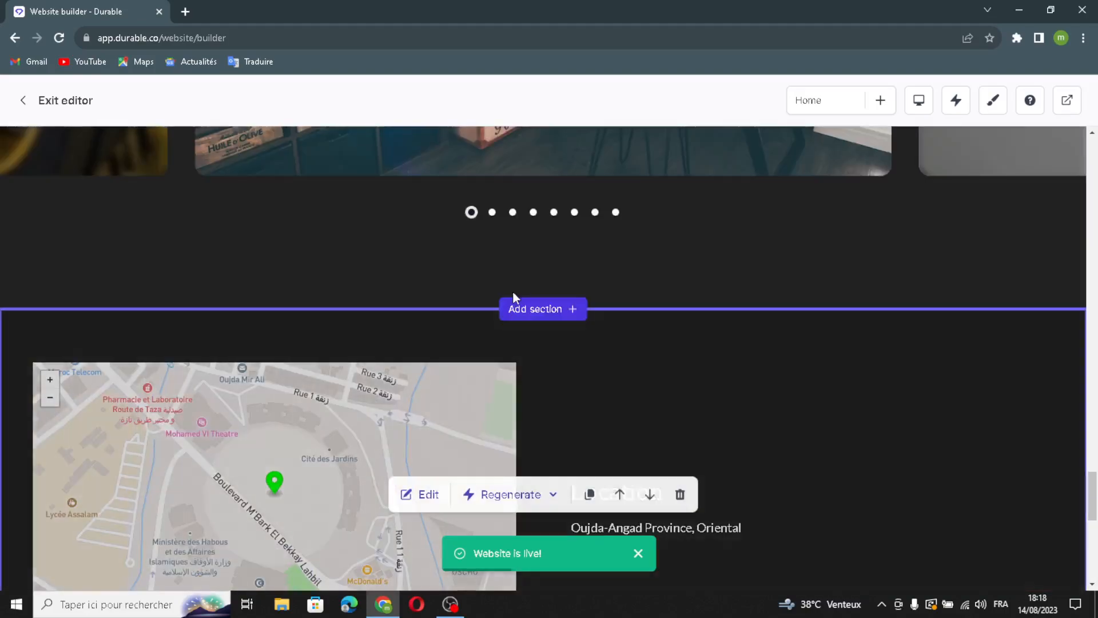
{"action": "scroll", "coordinate": [524, 340], "scroll_direction": "up", "scroll_amount": 3}
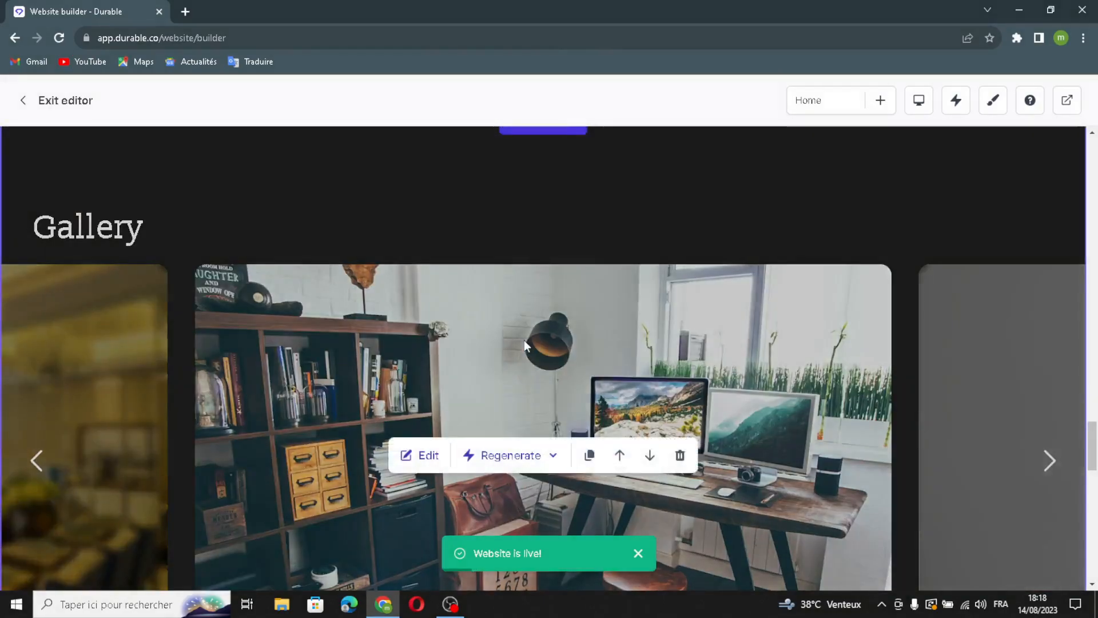
{"action": "left_click", "coordinate": [515, 454]}
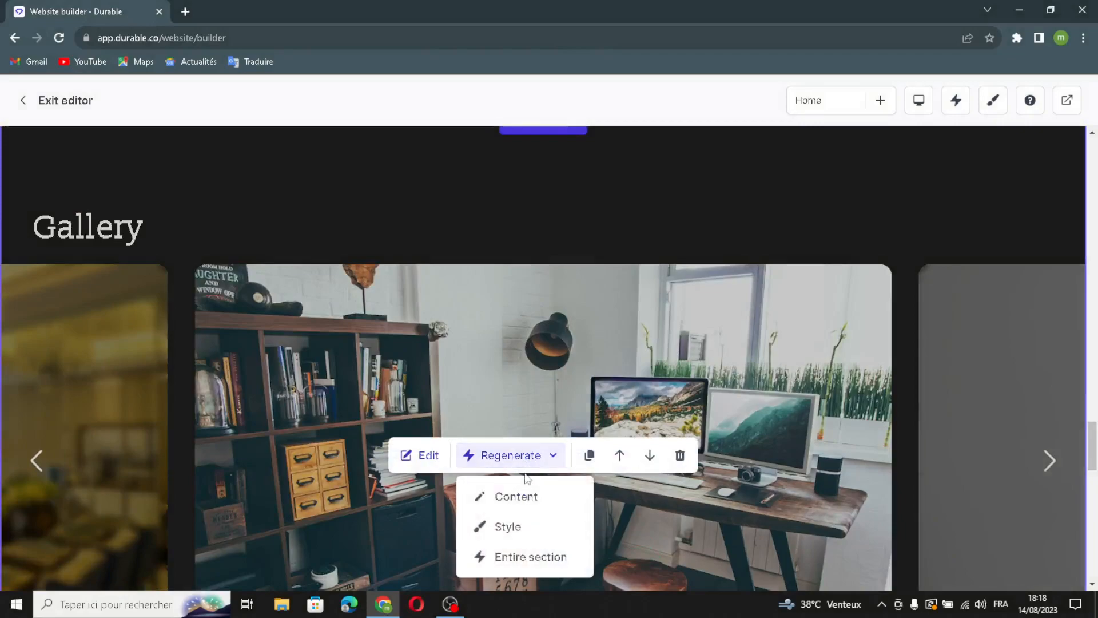
{"action": "left_click", "coordinate": [512, 497]}
{"action": "scroll", "coordinate": [551, 465], "scroll_direction": "up", "scroll_amount": 5}
{"action": "scroll", "coordinate": [550, 472], "scroll_direction": "up", "scroll_amount": 7}
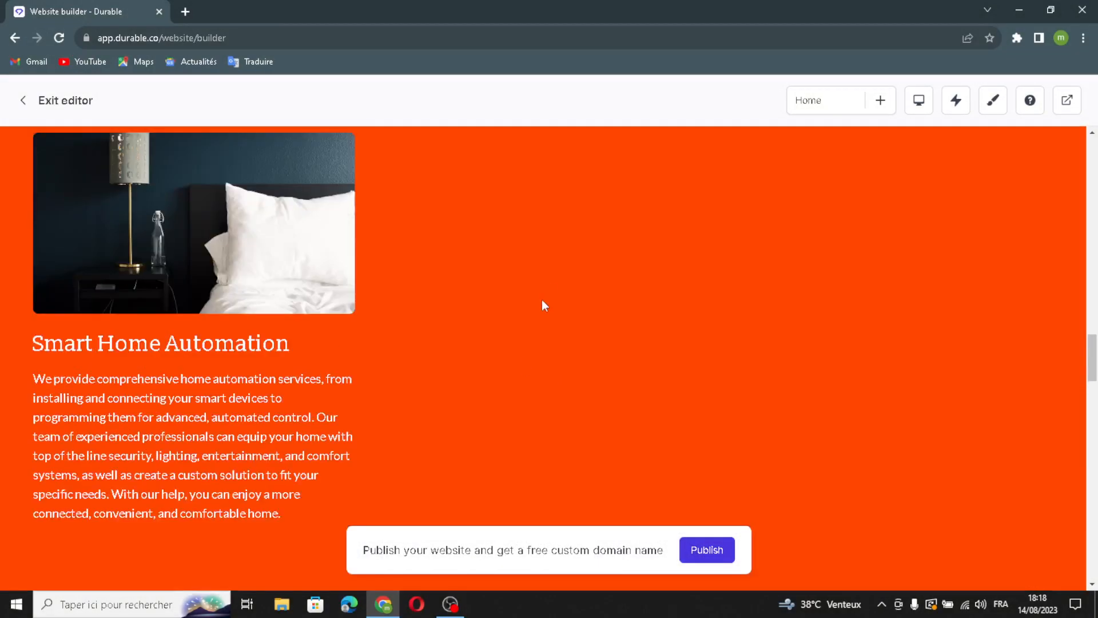
{"action": "scroll", "coordinate": [534, 421], "scroll_direction": "down", "scroll_amount": 10}
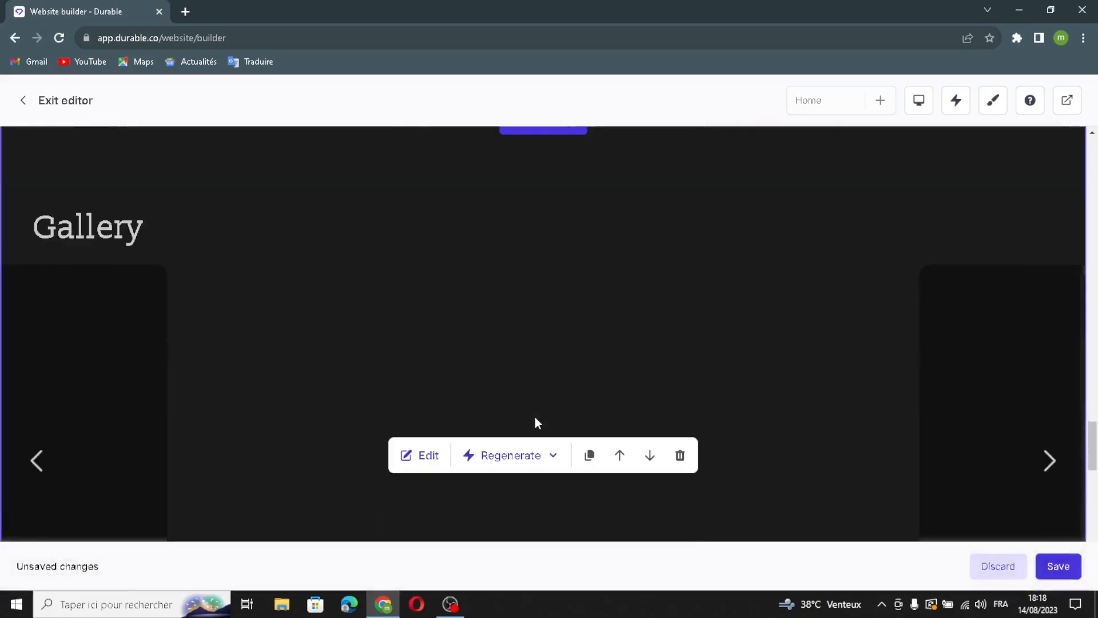
{"action": "left_click", "coordinate": [515, 455]}
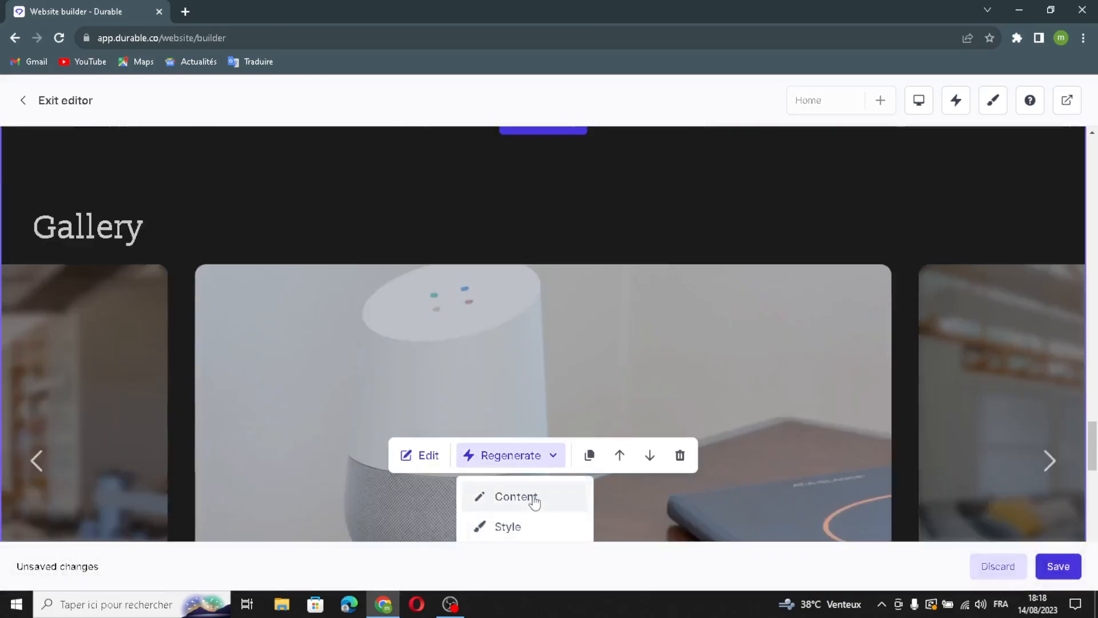
{"action": "left_click", "coordinate": [507, 526]}
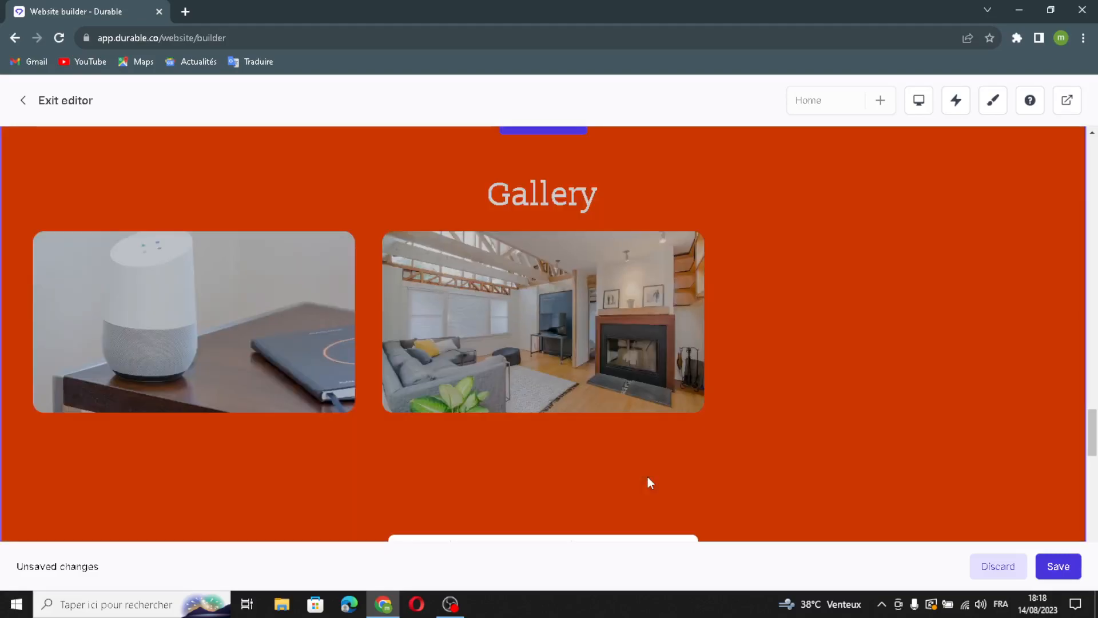
Regenerate the entire Location section with AI and save the website changes
{"action": "scroll", "coordinate": [647, 476], "scroll_direction": "down", "scroll_amount": 8}
{"action": "scroll", "coordinate": [648, 481], "scroll_direction": "down", "scroll_amount": 6}
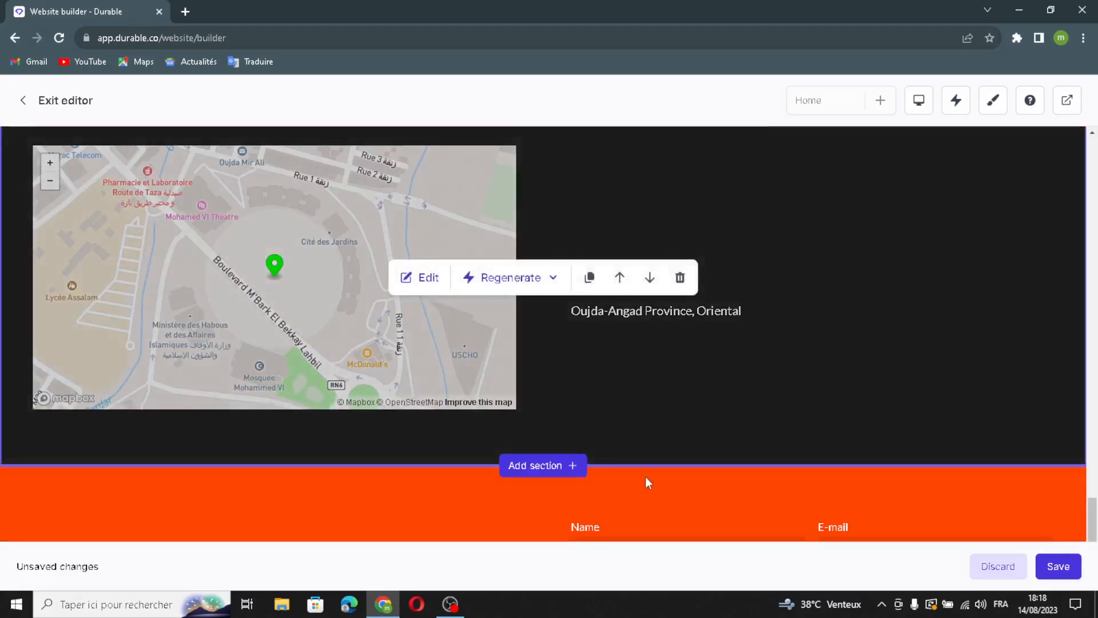
{"action": "left_click", "coordinate": [508, 281]}
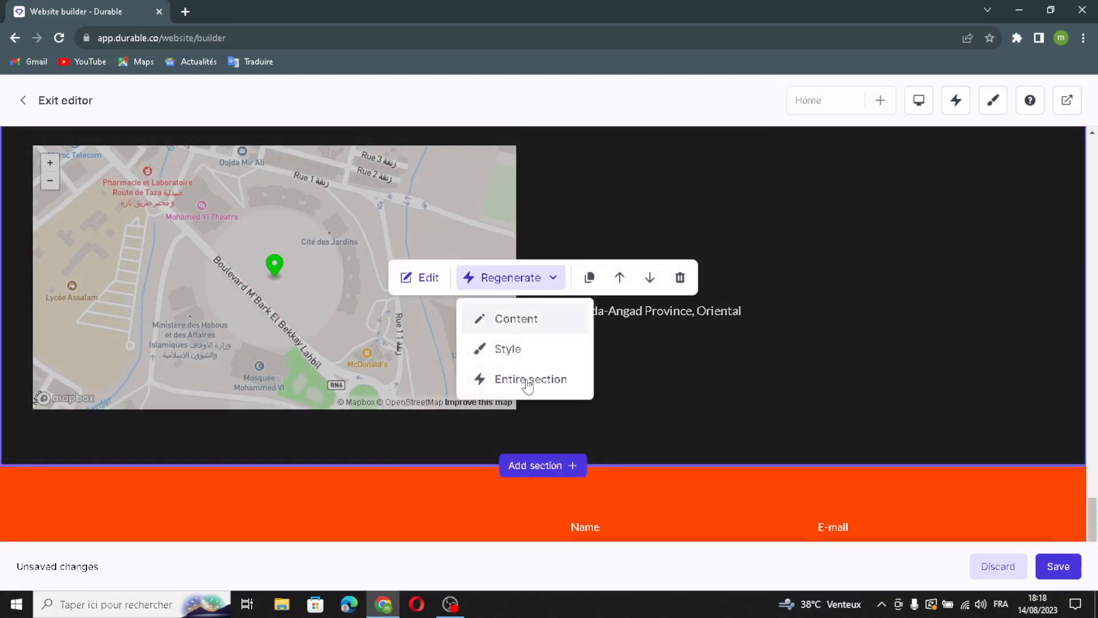
{"action": "left_click", "coordinate": [521, 379]}
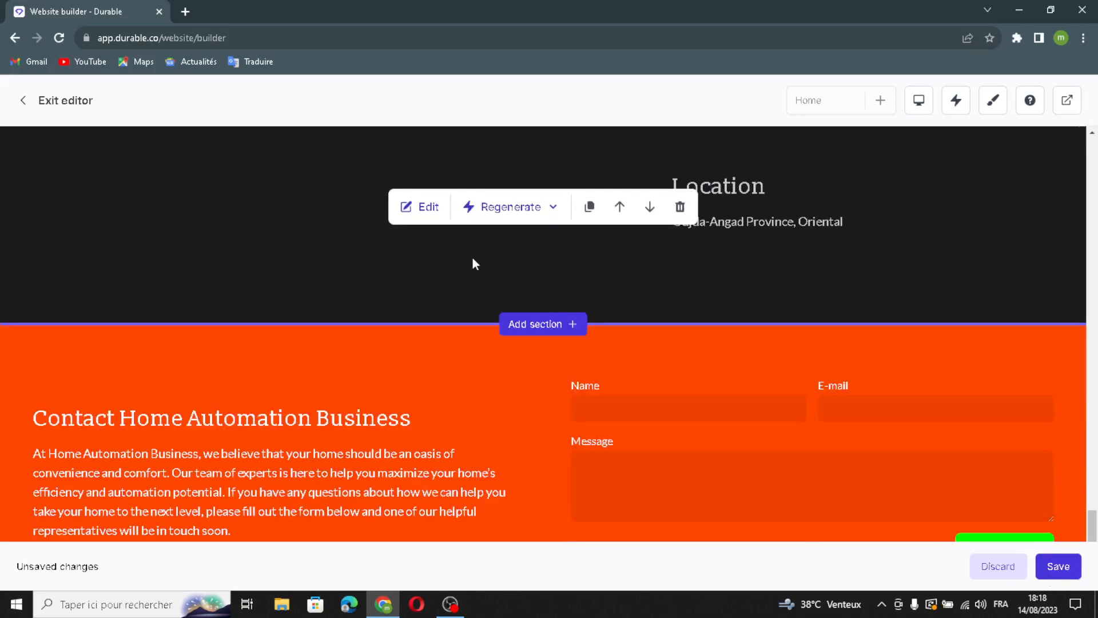
{"action": "left_click", "coordinate": [1059, 566]}
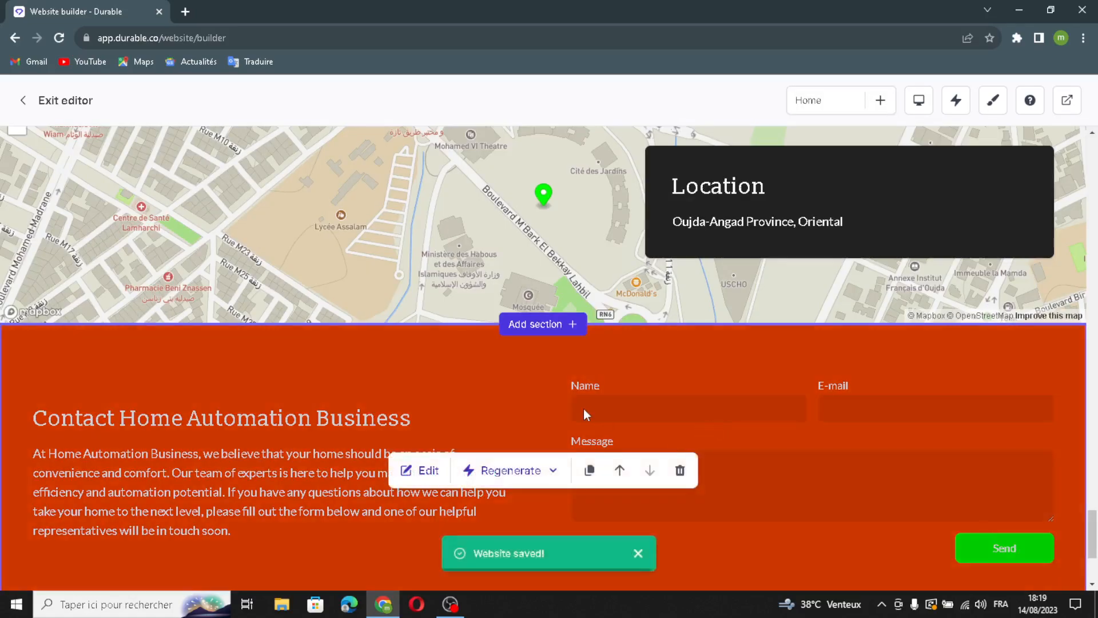
{"action": "scroll", "coordinate": [584, 417], "scroll_direction": "down", "scroll_amount": 3}
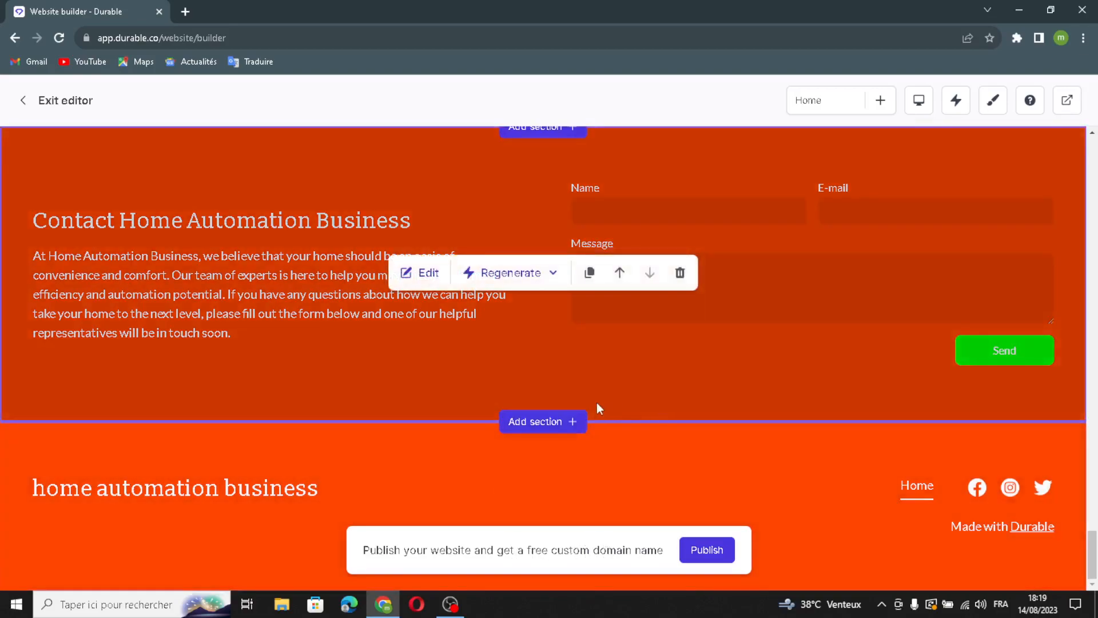
{"action": "scroll", "coordinate": [596, 403], "scroll_direction": "up", "scroll_amount": 5}
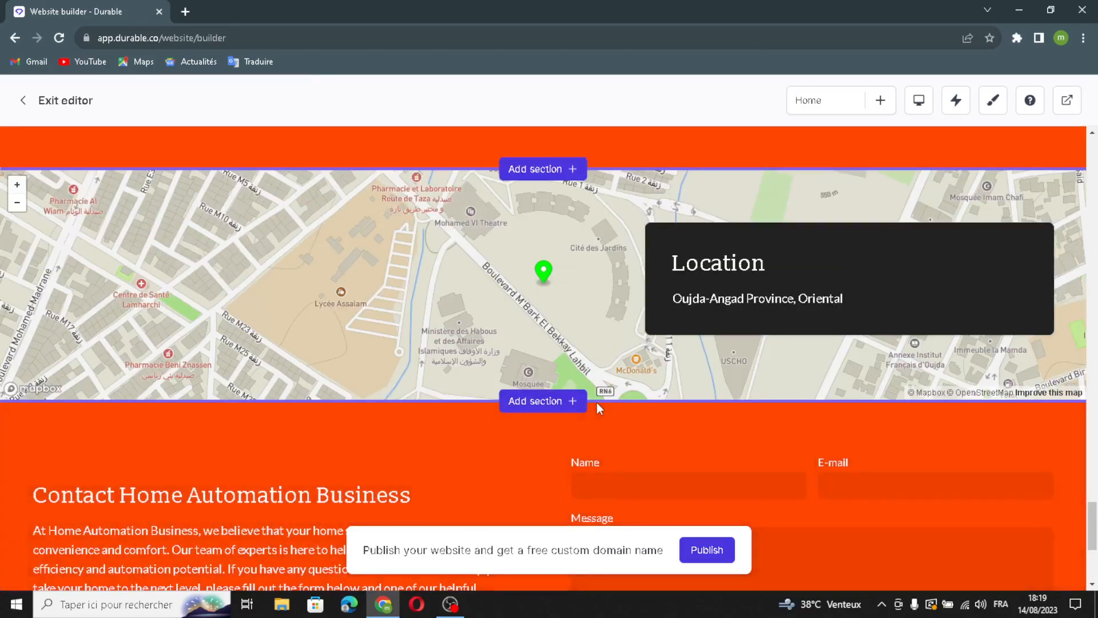